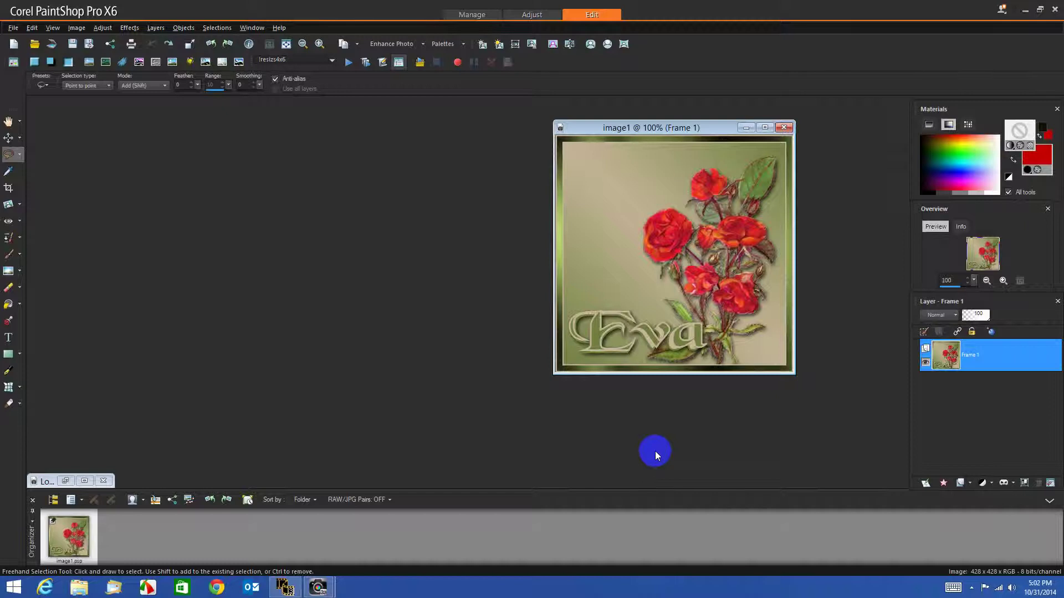
Trace point-to-point around the large left rose and close the outline to add it to the selection
left_click(713, 126)
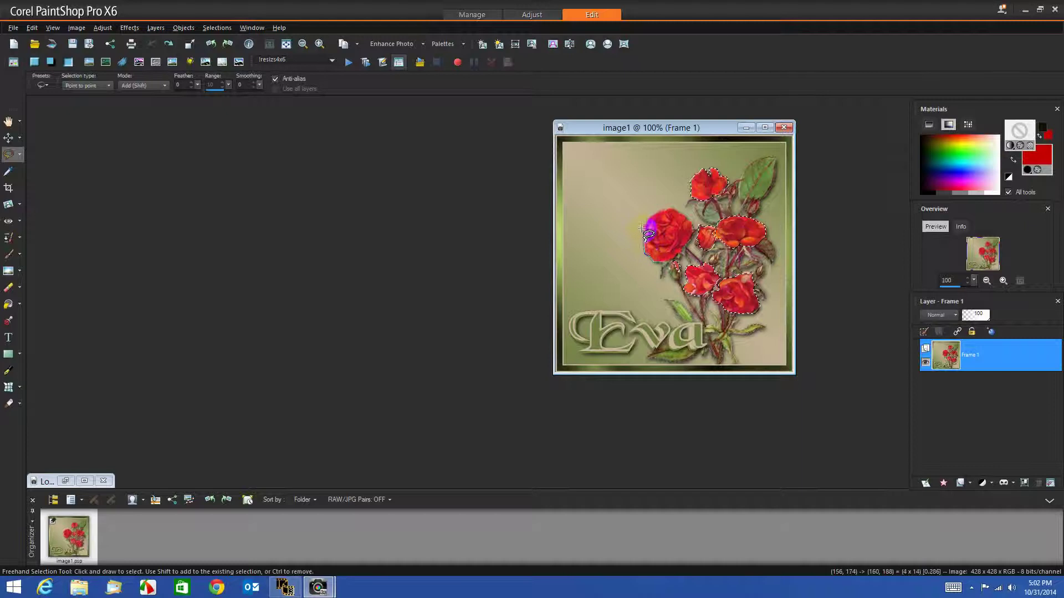
left_click_drag(643, 223, 663, 208)
left_click(664, 207)
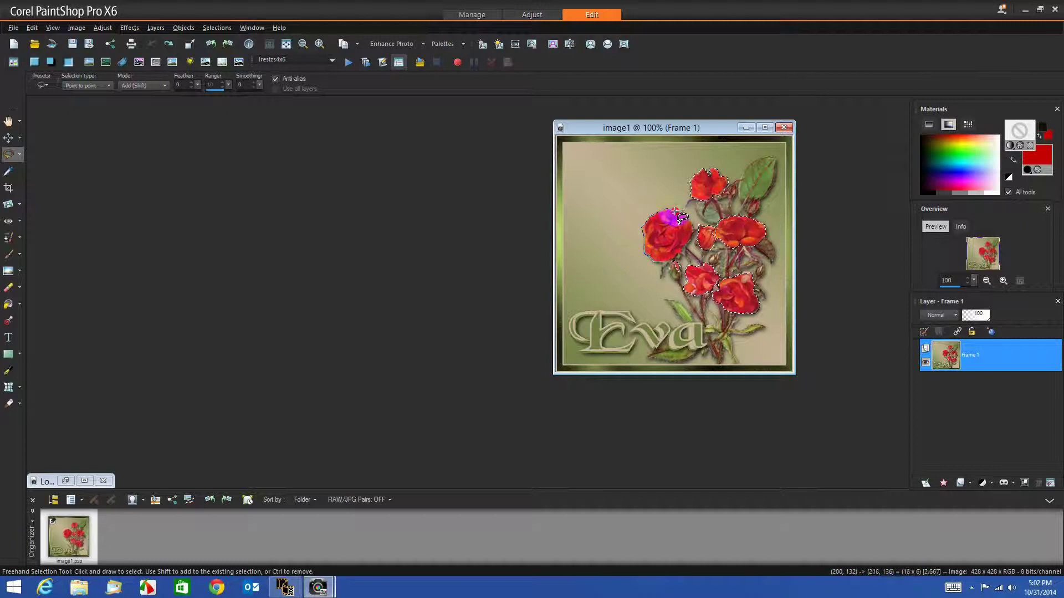
left_click(683, 216)
left_click(688, 236)
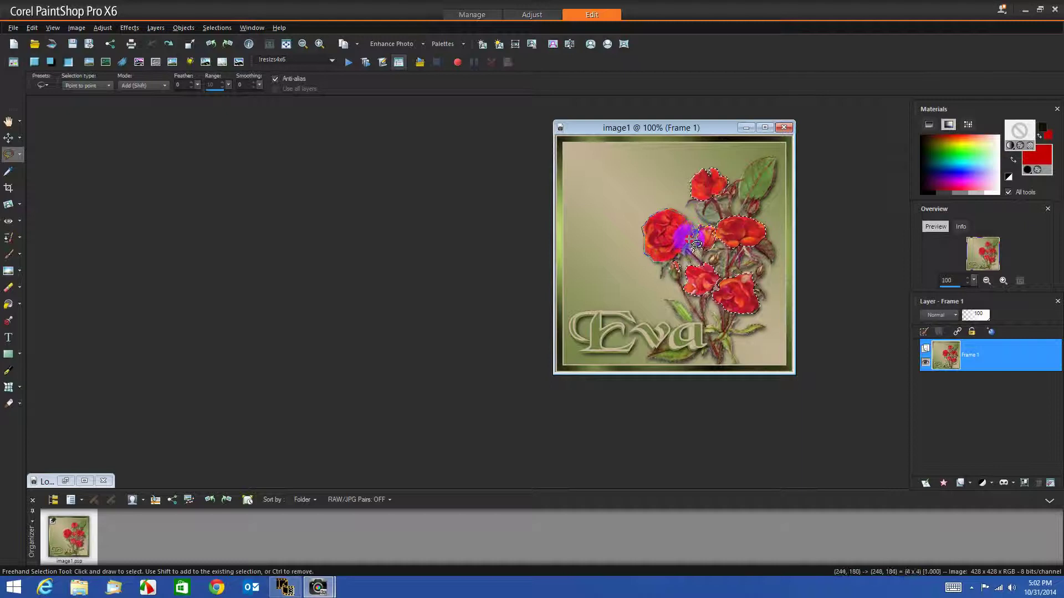
left_click(684, 248)
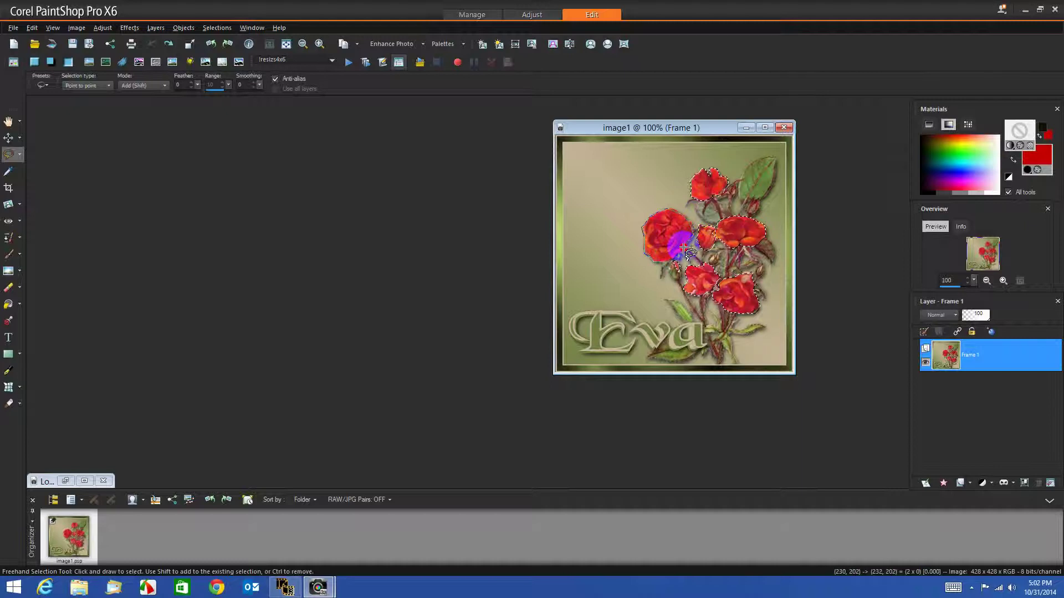
left_click(681, 254)
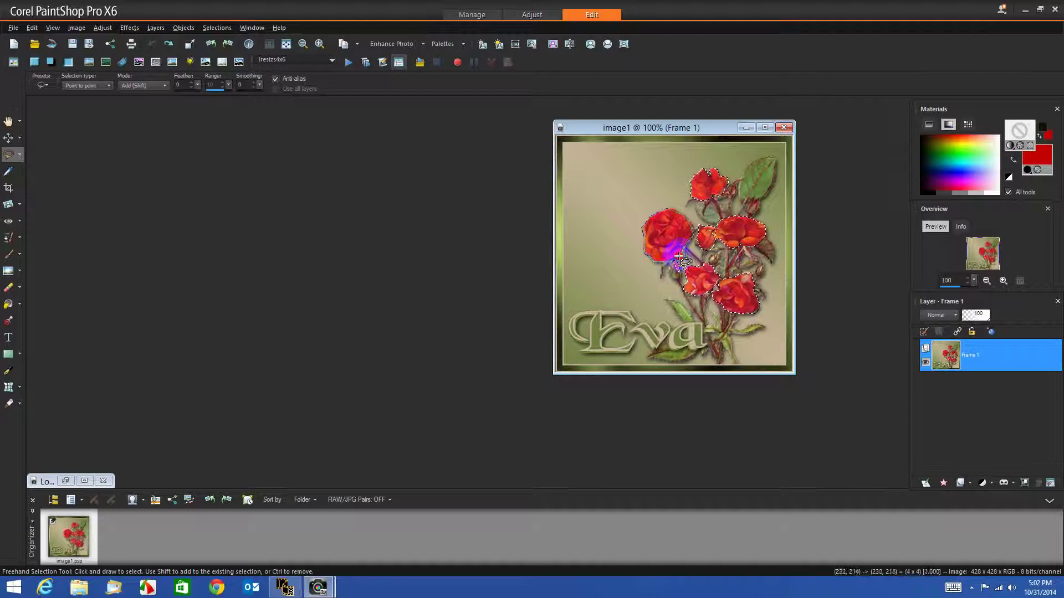
left_click(664, 262)
left_click(661, 262)
double_click(664, 263)
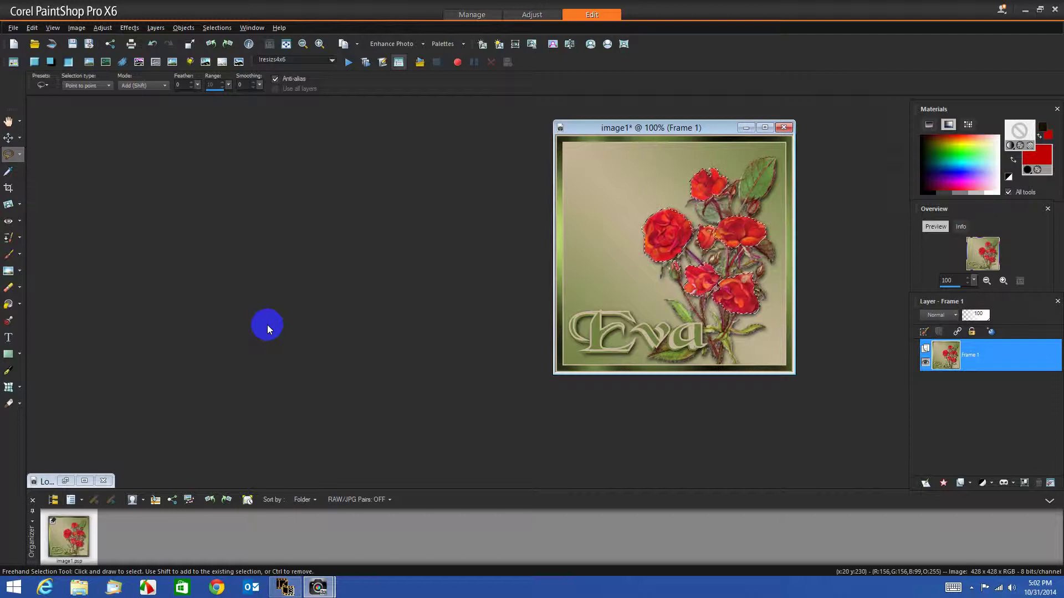
Duplicate Frame 1 twice, hide both copies, and make Frame 1 the active layer
left_click(926, 486)
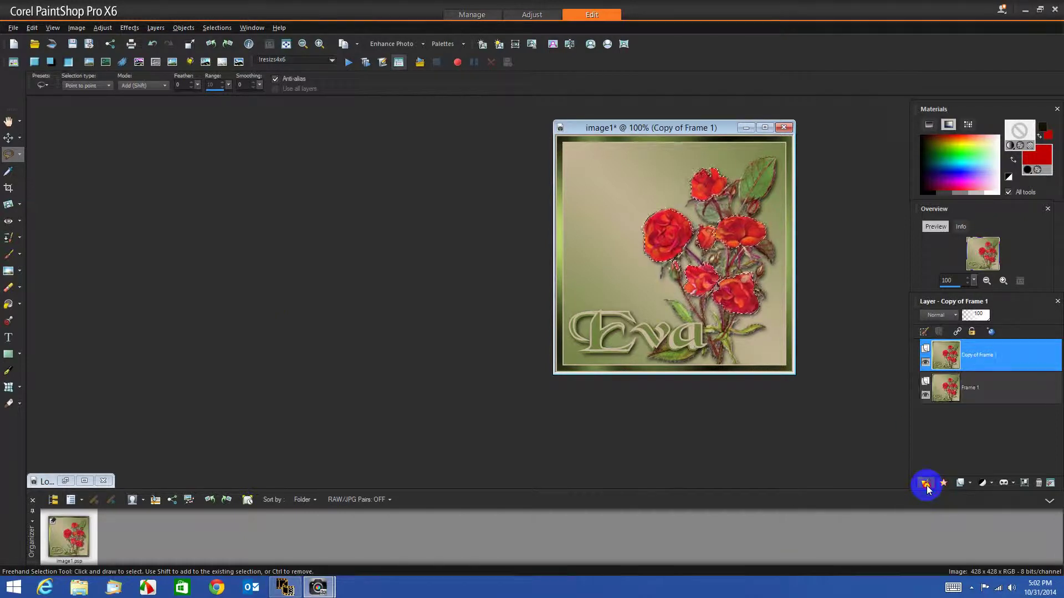
left_click(927, 486)
left_click(927, 361)
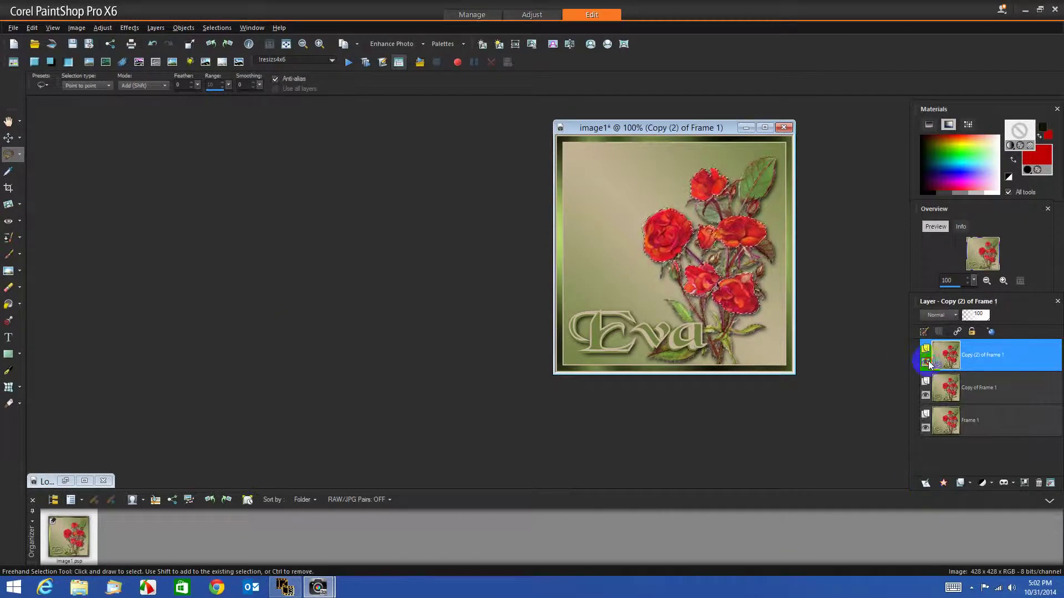
left_click(925, 394)
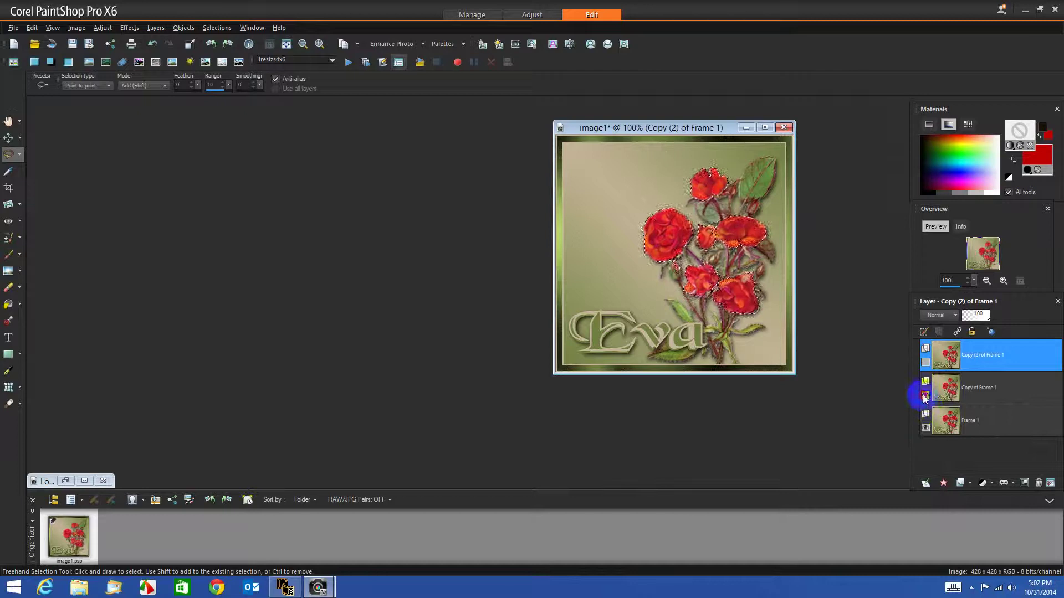
left_click(997, 424)
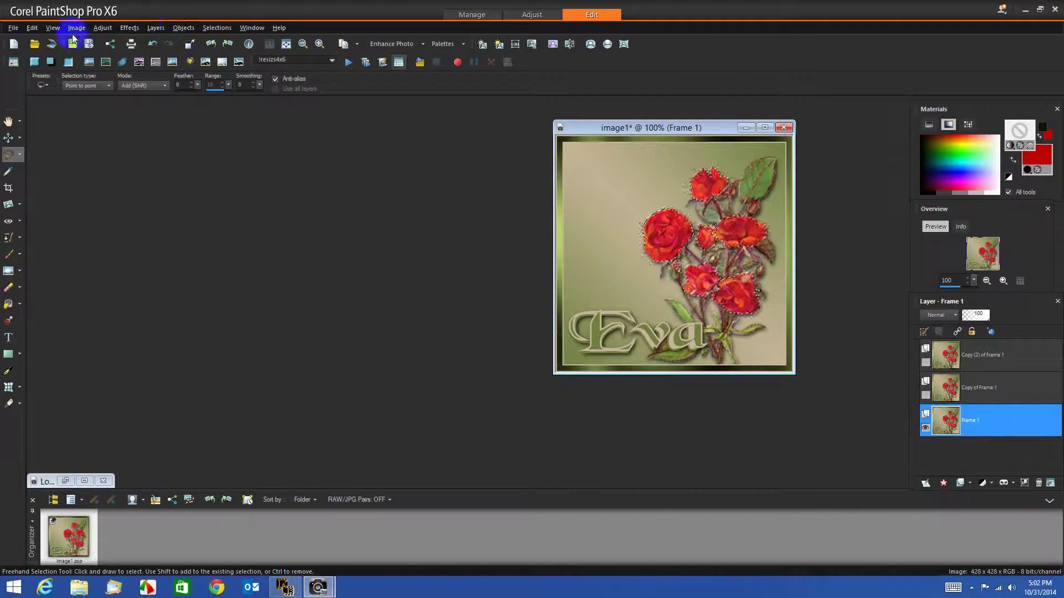
Add 25% uniform noise to the selected roses on Frame 1
left_click(103, 28)
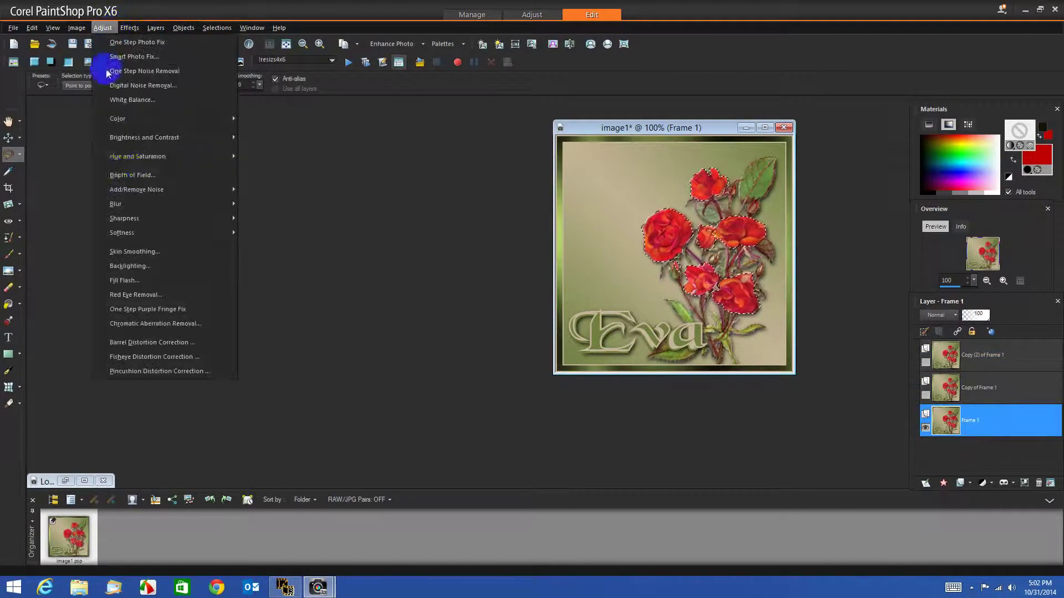
mouse_move(161, 189)
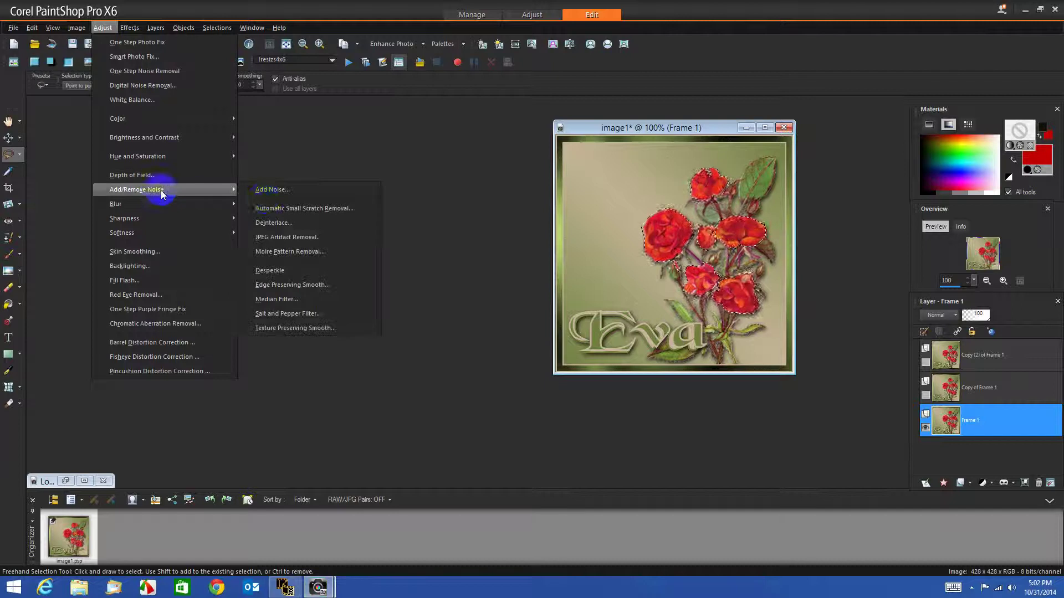
left_click(273, 190)
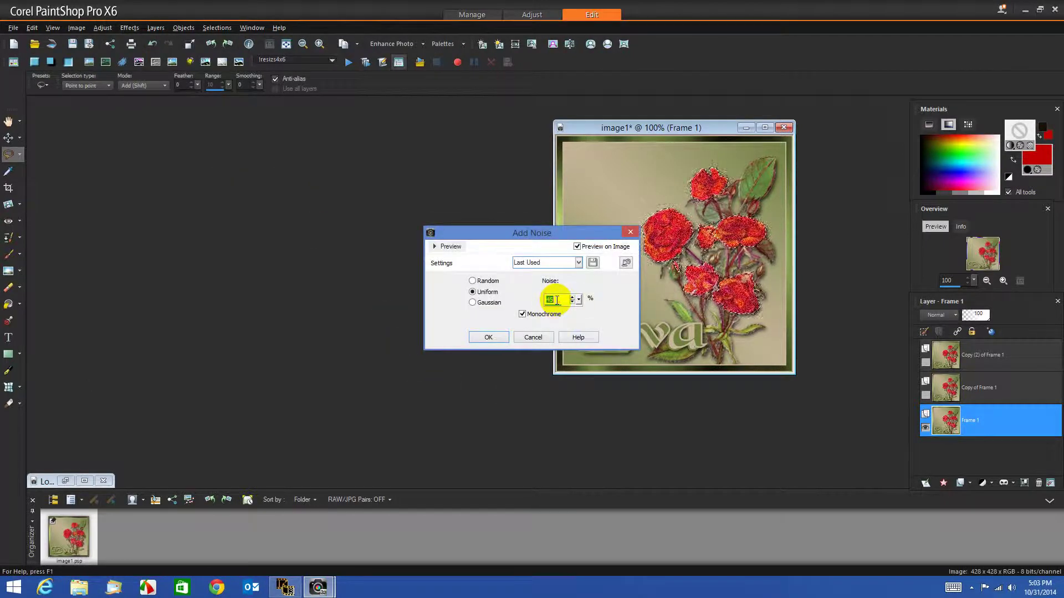
type("5")
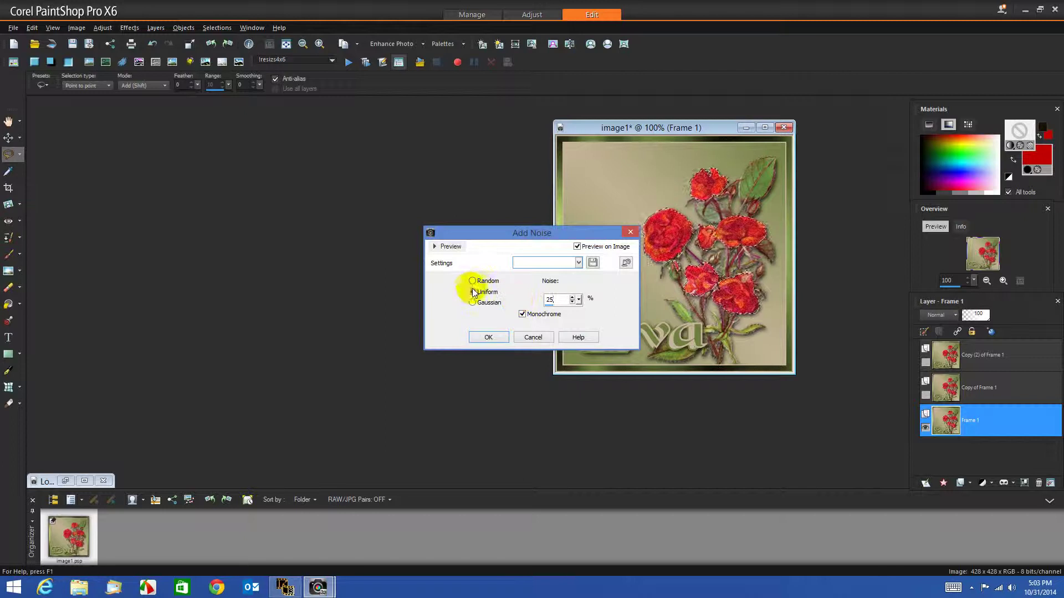
left_click(471, 292)
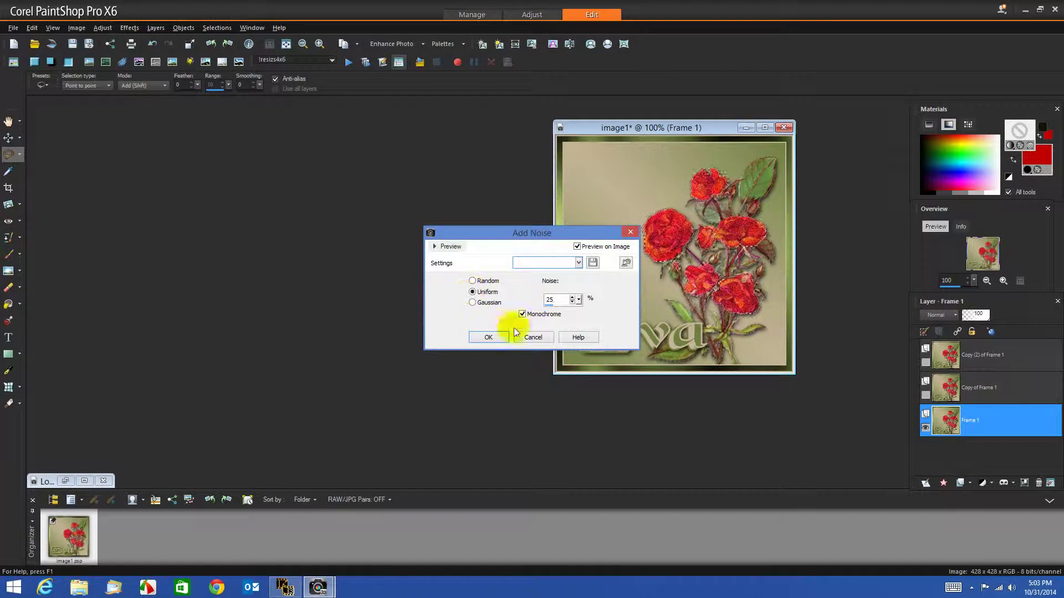
left_click(490, 338)
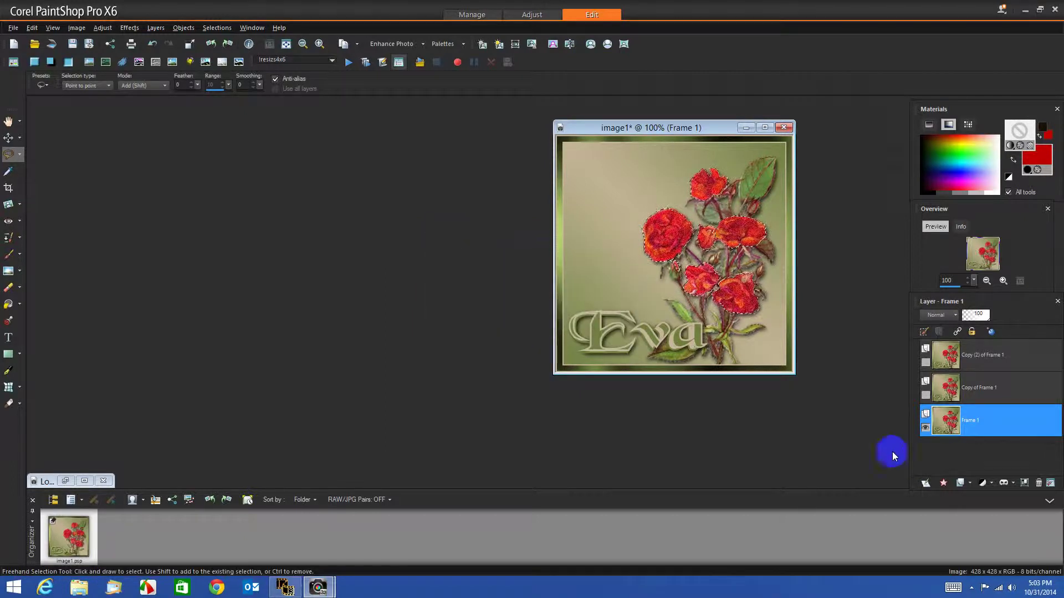
Show only Copy of Frame 1 and add 30% noise to its roses
left_click(925, 429)
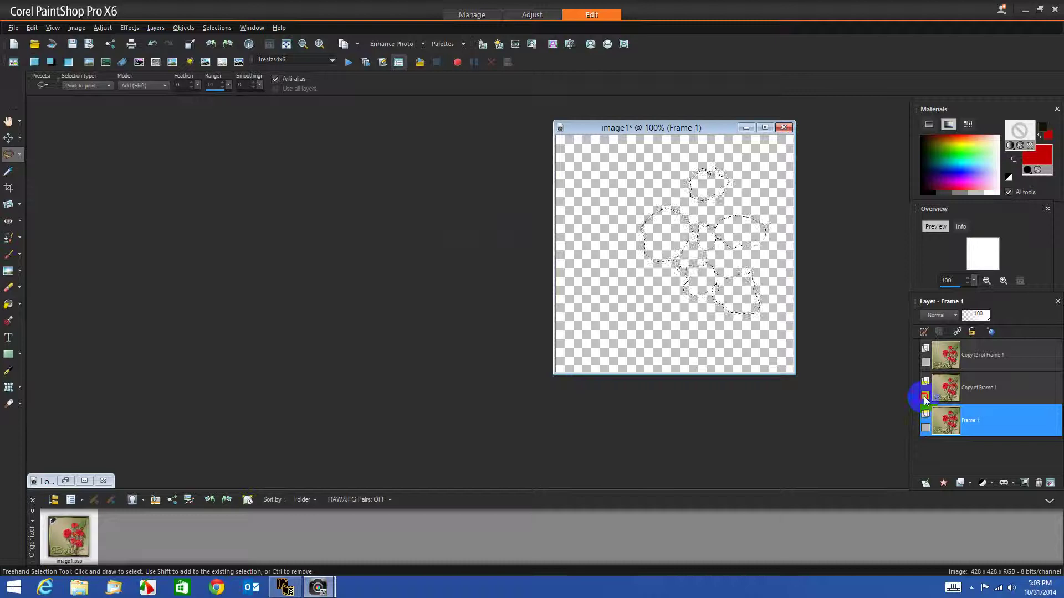
left_click(925, 396)
left_click(992, 397)
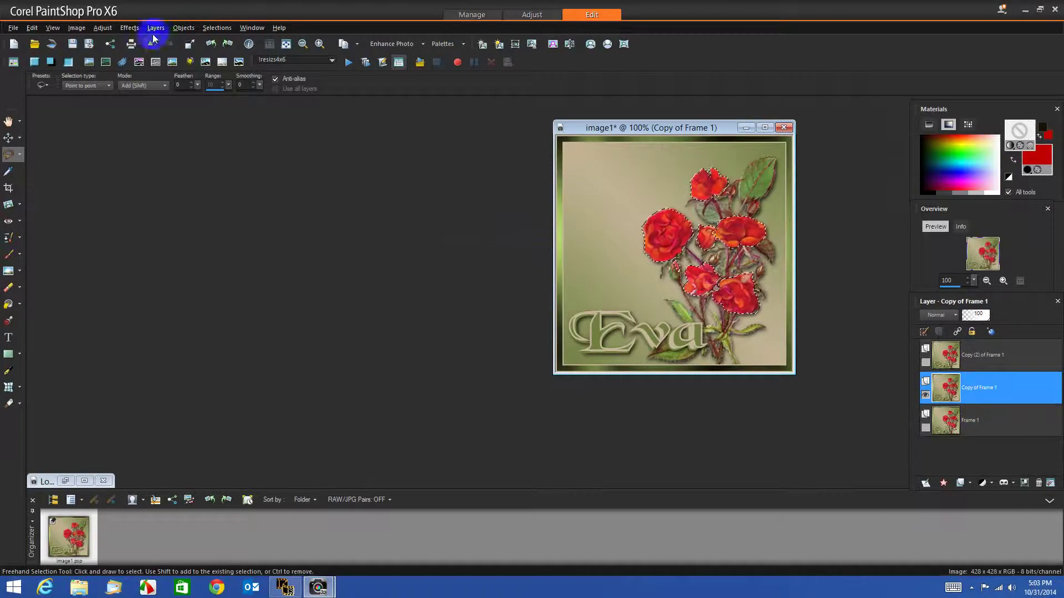
left_click(103, 28)
mouse_move(176, 189)
left_click(256, 191)
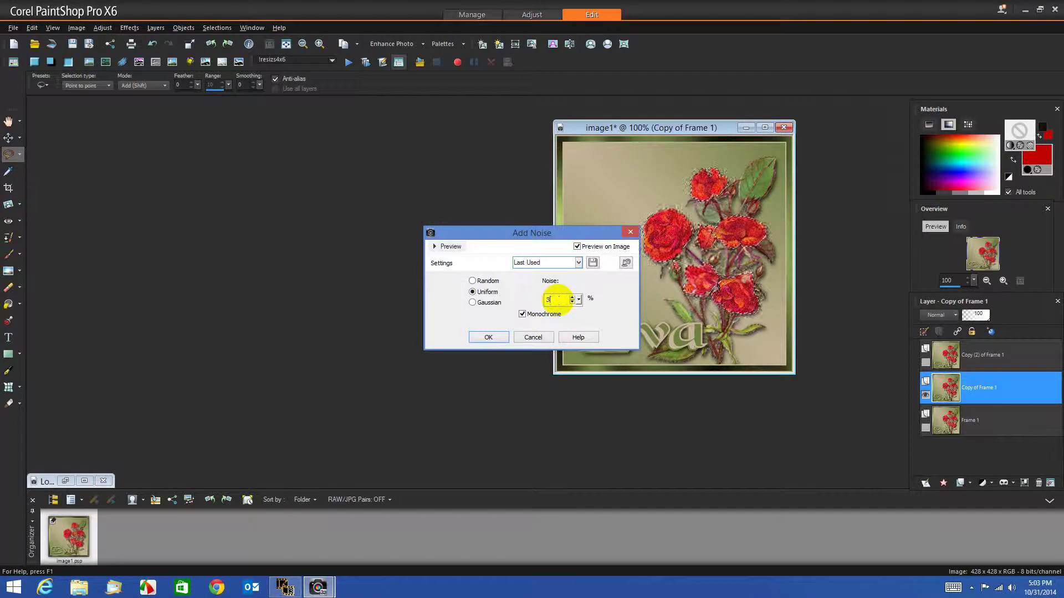
left_click(488, 336)
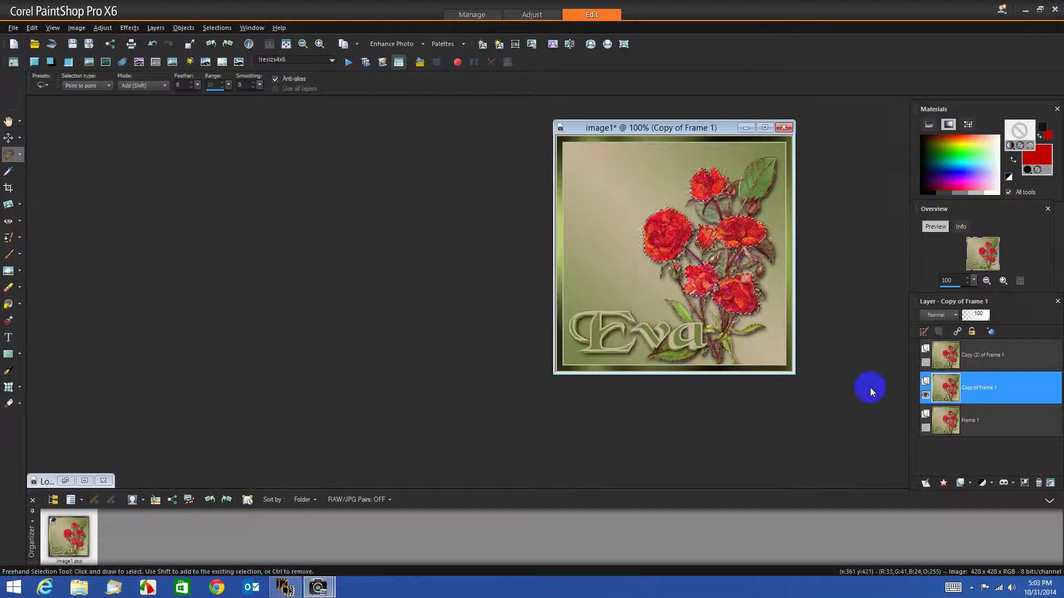
Show only Copy (2) of Frame 1 and add 35% noise to its roses
left_click(925, 395)
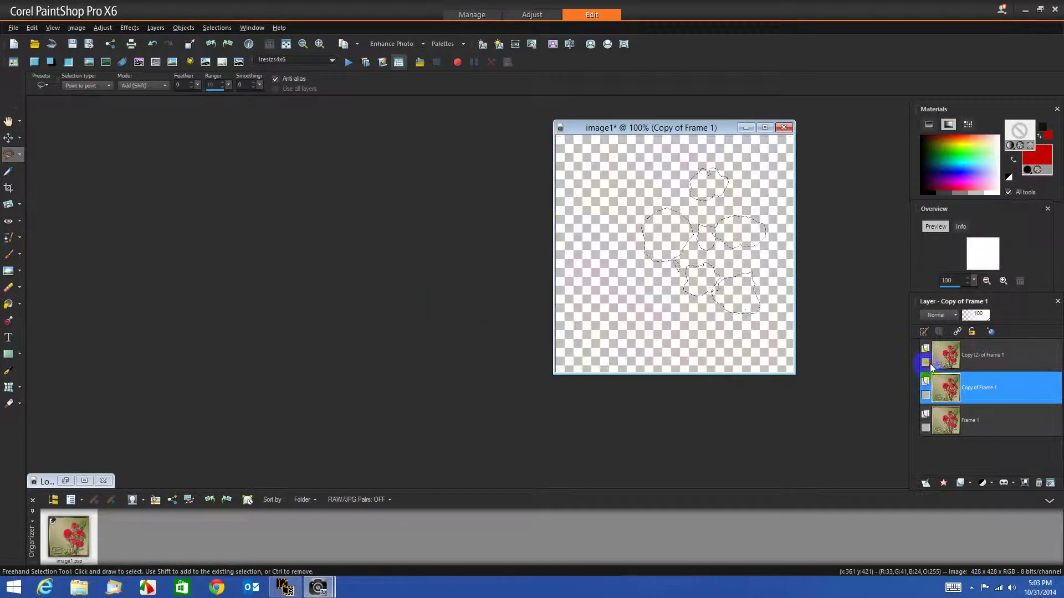
left_click(925, 362)
left_click(953, 353)
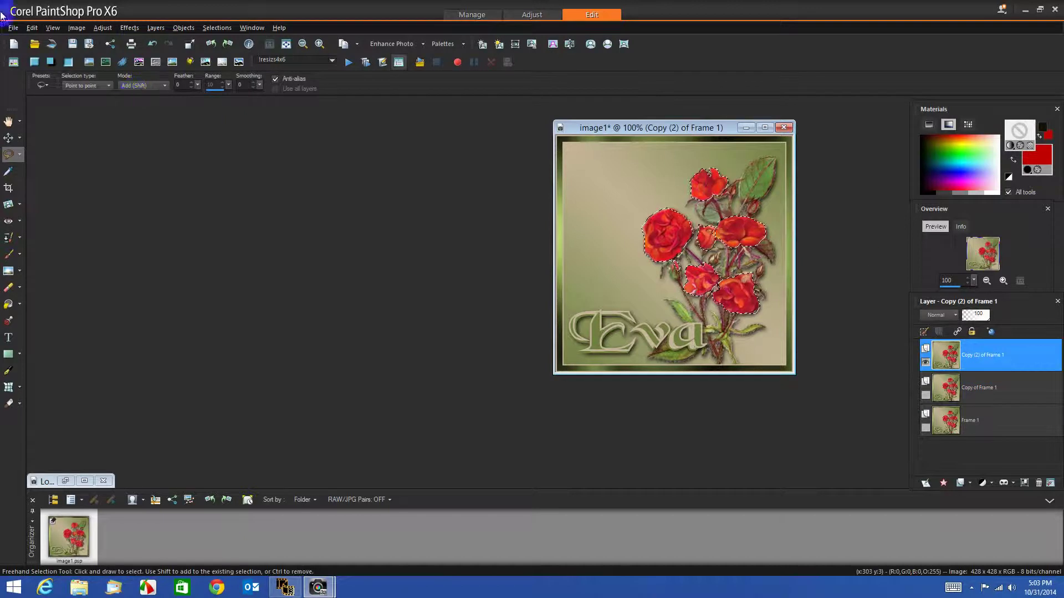
left_click(102, 28)
mouse_move(233, 189)
left_click(273, 189)
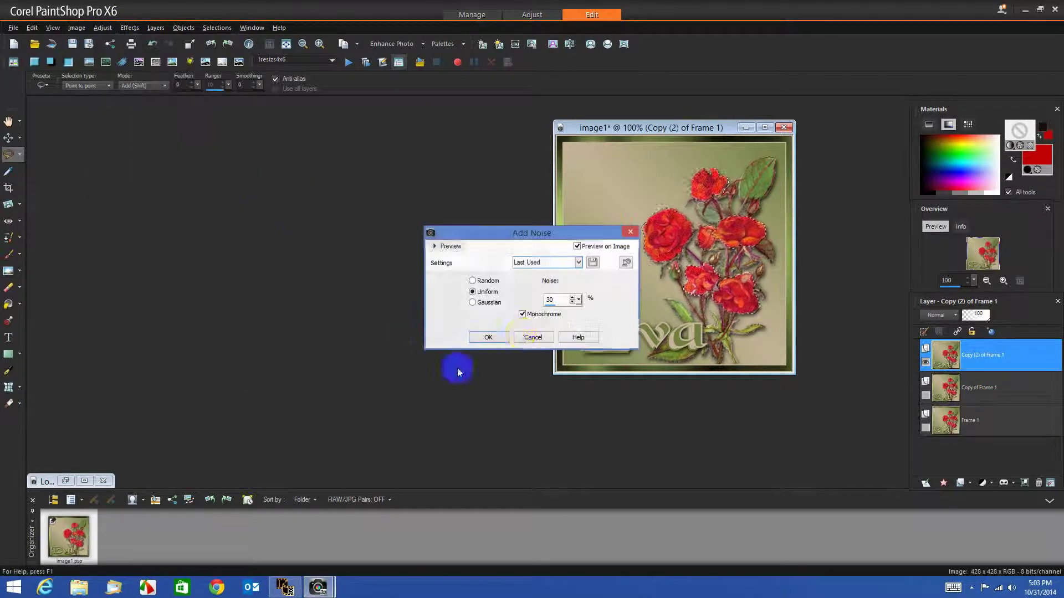
double_click(559, 302)
type("35")
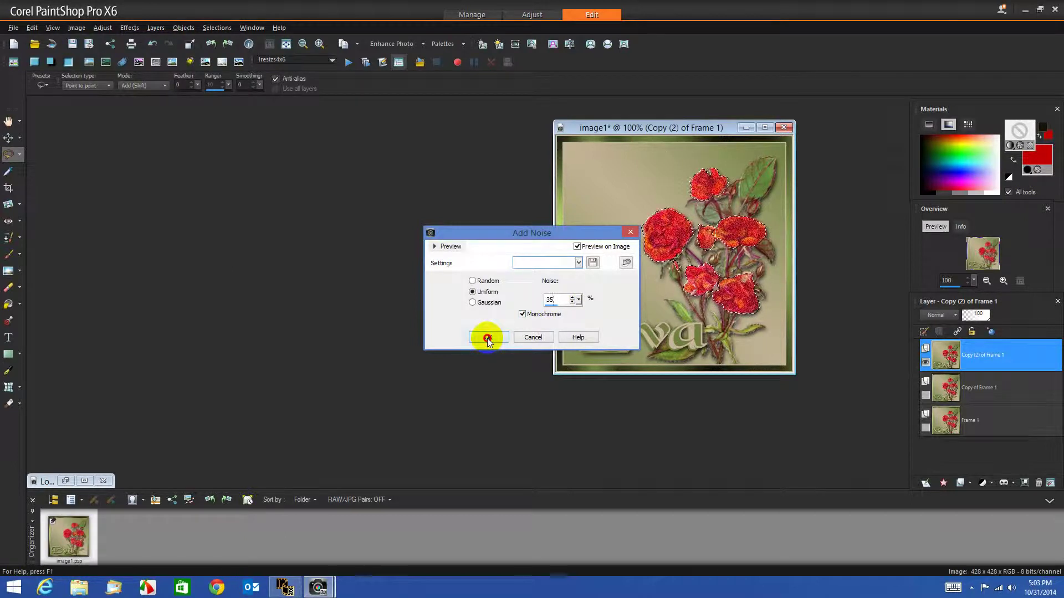
left_click(487, 338)
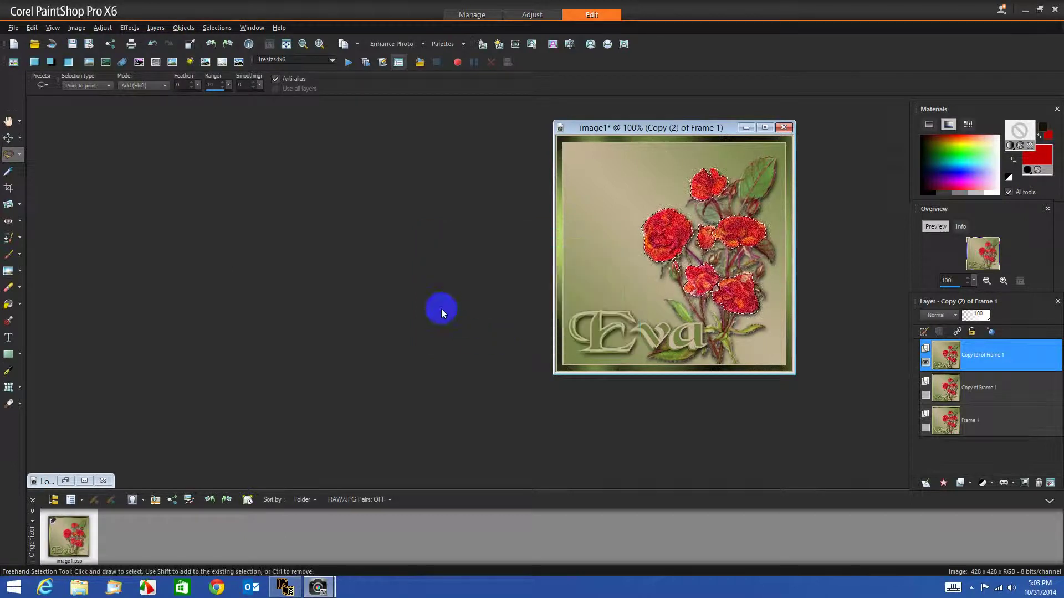
Deselect the roses, copy the Copy (2) of Frame 1 image, and switch to Animation Shop
left_click(224, 28)
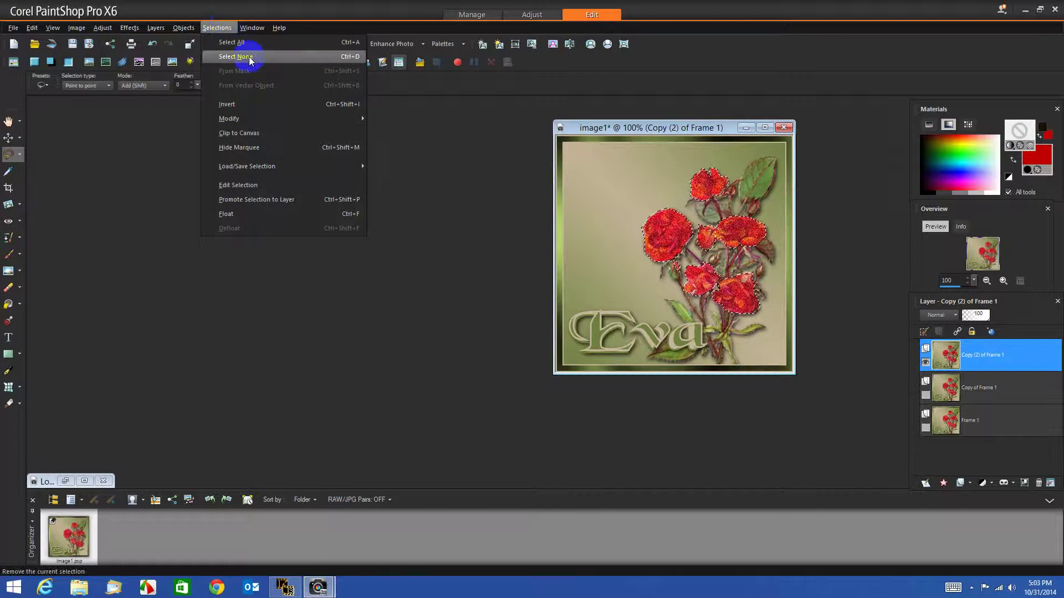
left_click(248, 57)
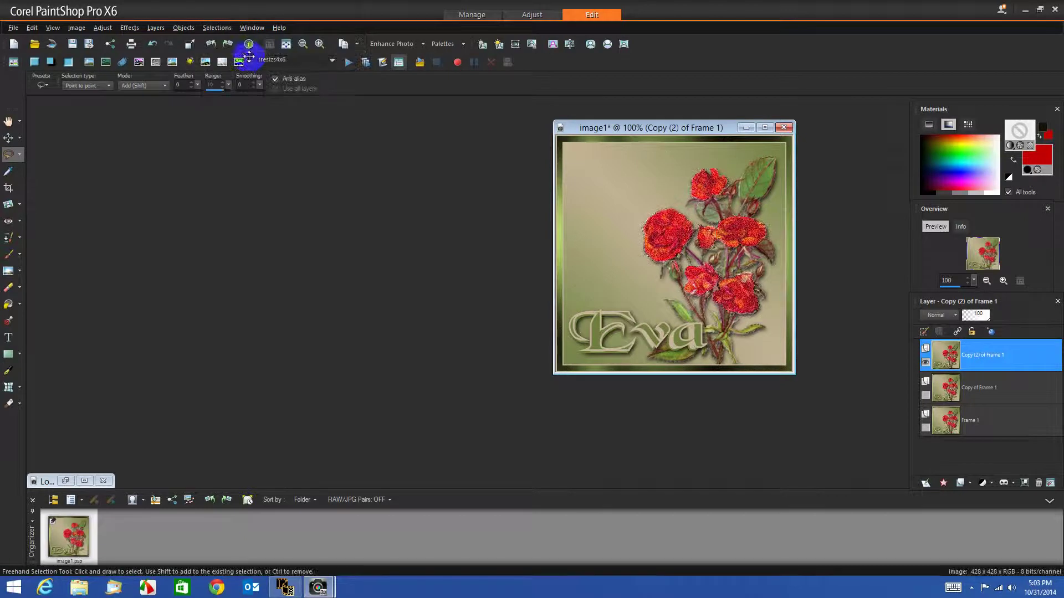
right_click(646, 127)
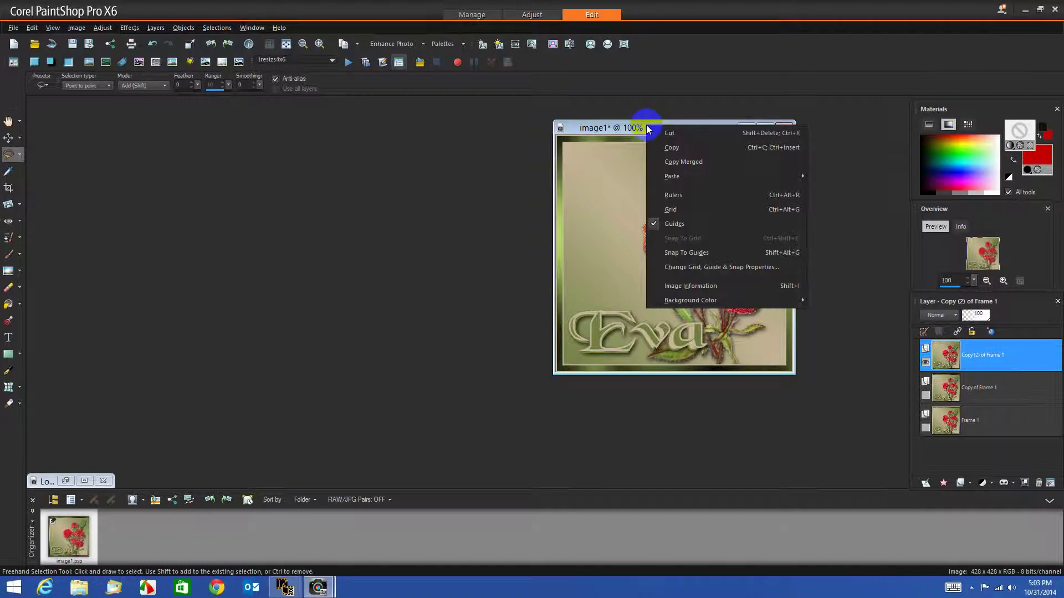
left_click(677, 146)
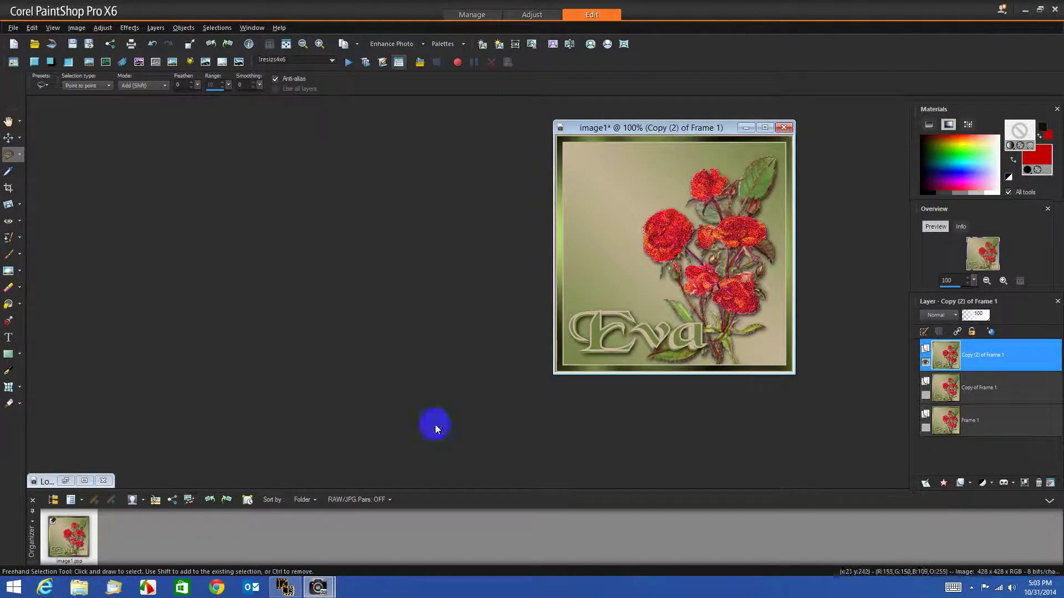
left_click(285, 587)
Paste the rose image as new animation Animation13, widen its Frames window, and return to PaintShop Pro
right_click(178, 254)
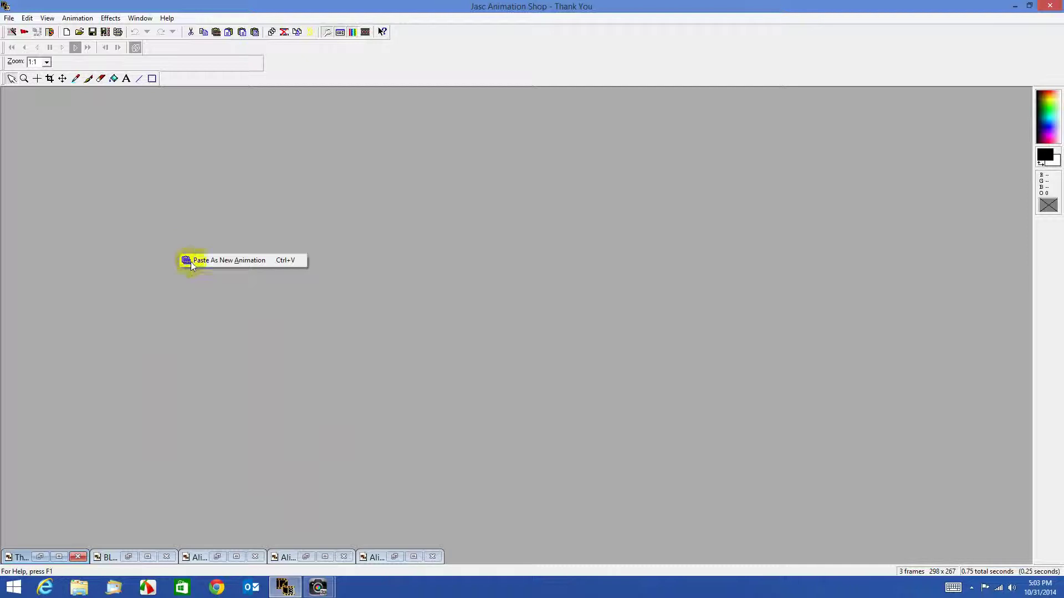
left_click(220, 260)
left_click_drag(373, 360, 817, 368)
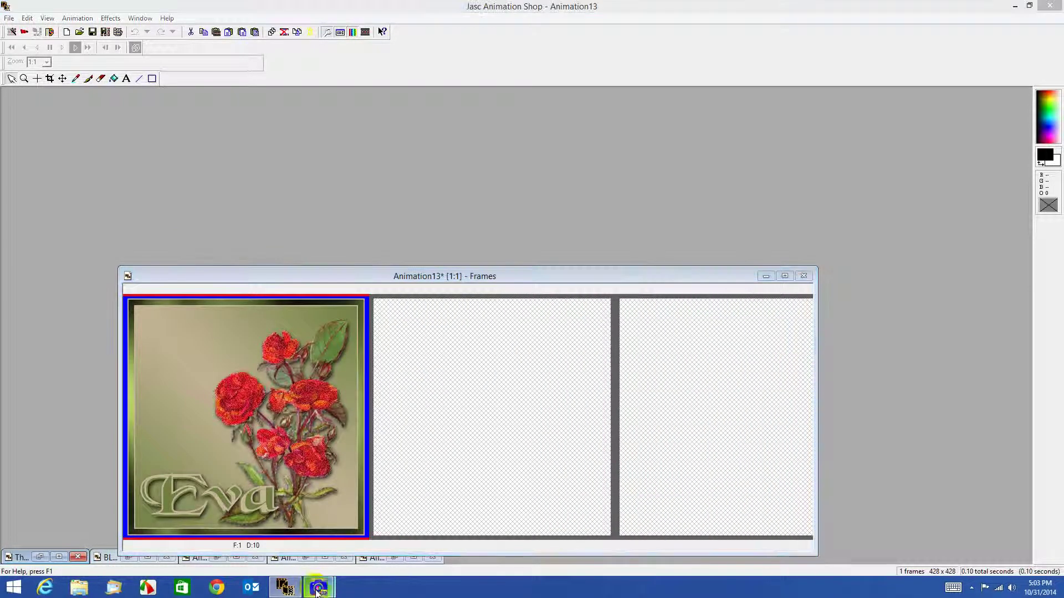
mouse_move(318, 589)
left_click(372, 545)
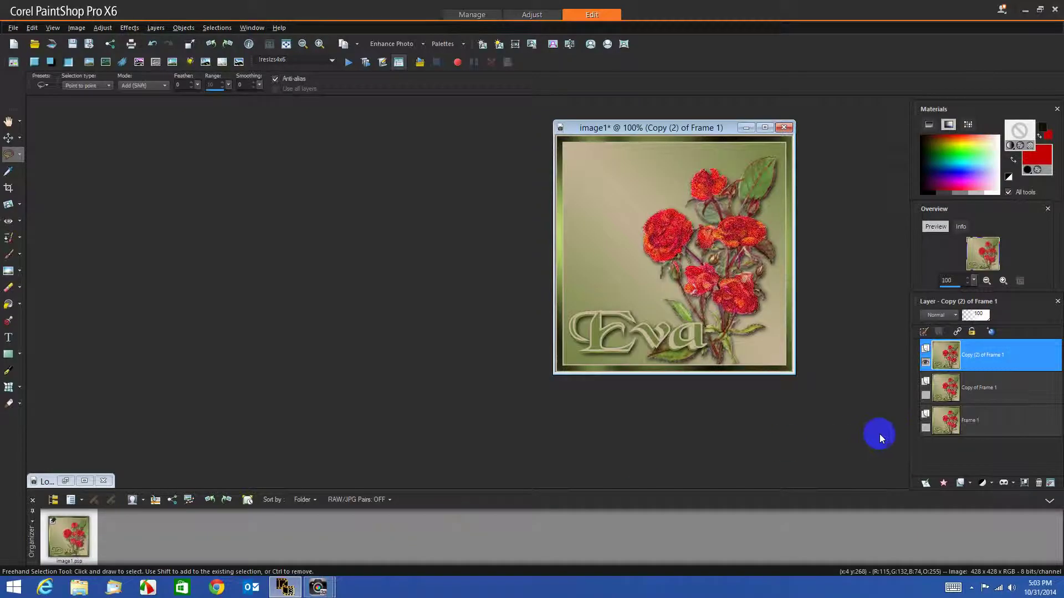
Show only Copy of Frame 1, copy it, and bring Animation Shop back to the front
left_click(925, 363)
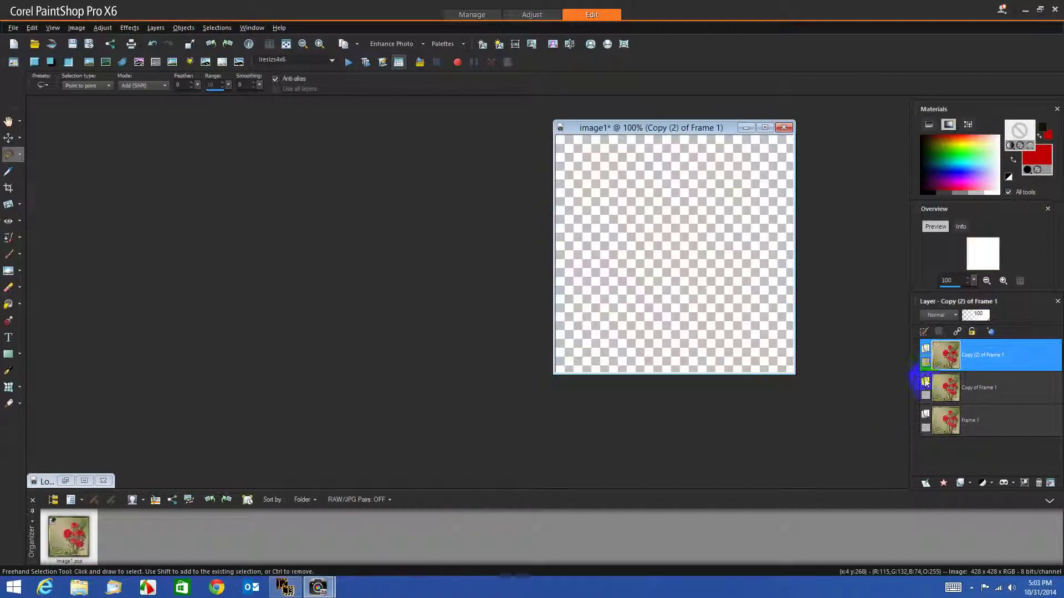
left_click(926, 395)
left_click(979, 399)
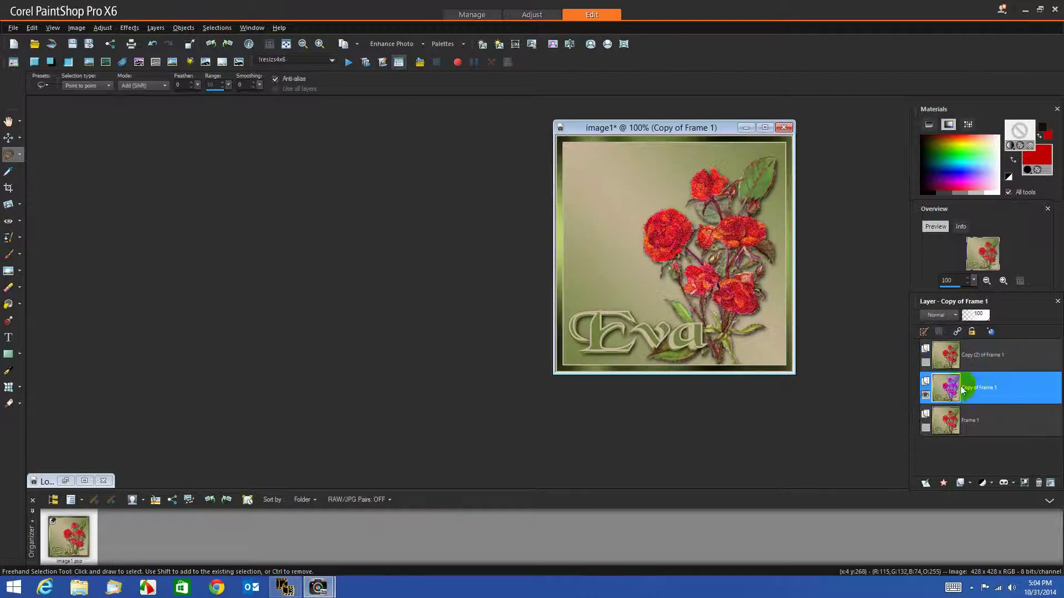
right_click(593, 126)
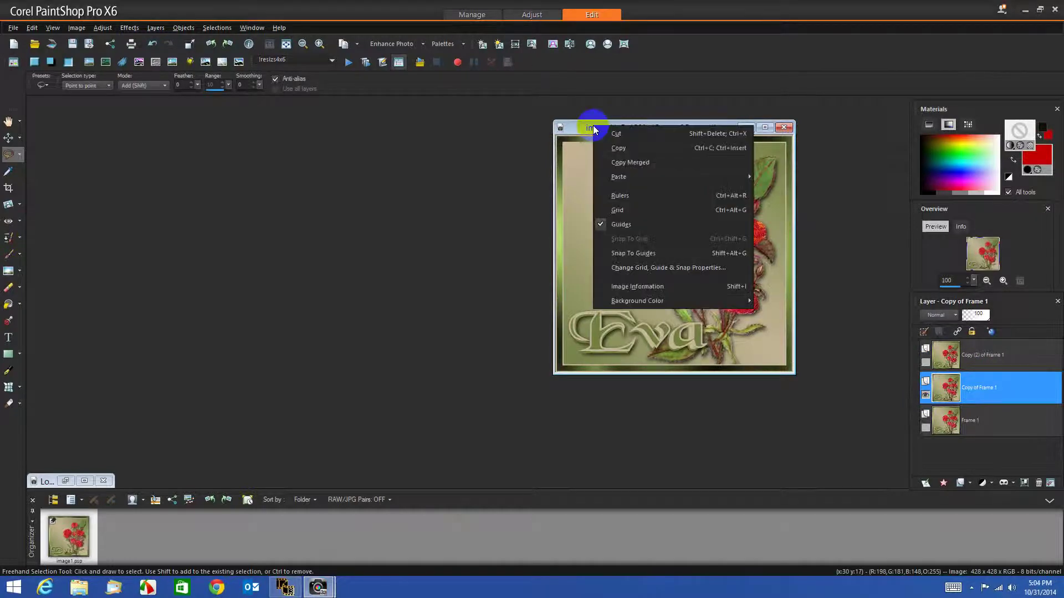
left_click(618, 150)
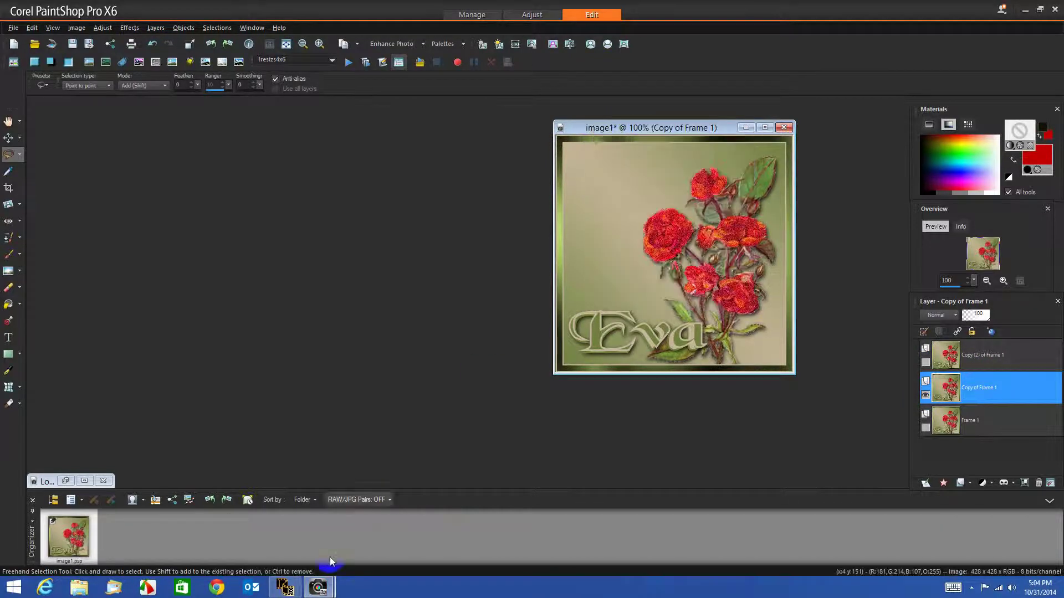
left_click(288, 588)
right_click(348, 276)
Paste the copied layer before the current frame, giving Animation13 two frames
mouse_move(378, 335)
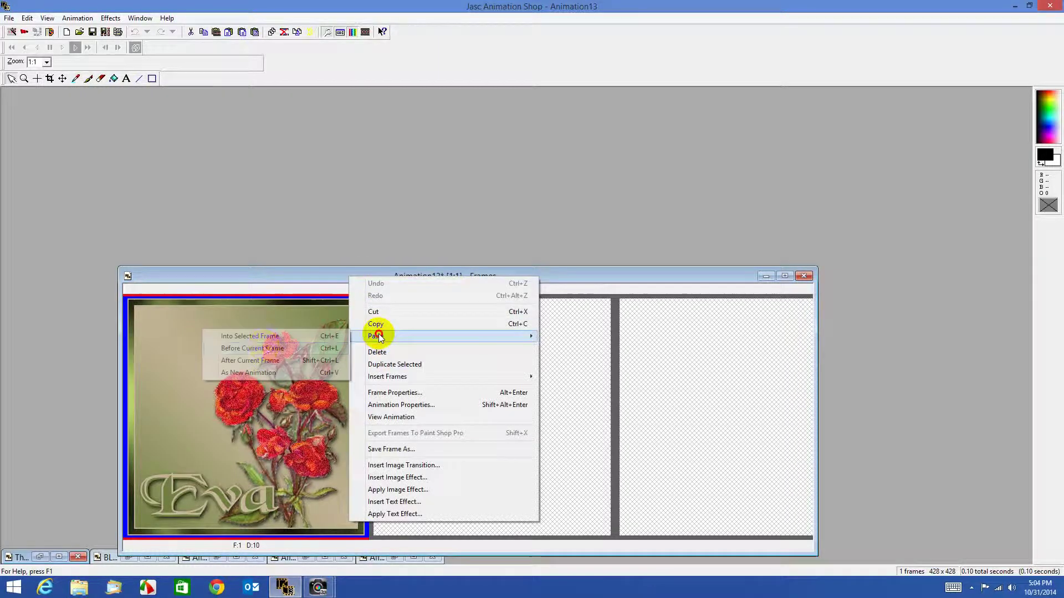
left_click(265, 349)
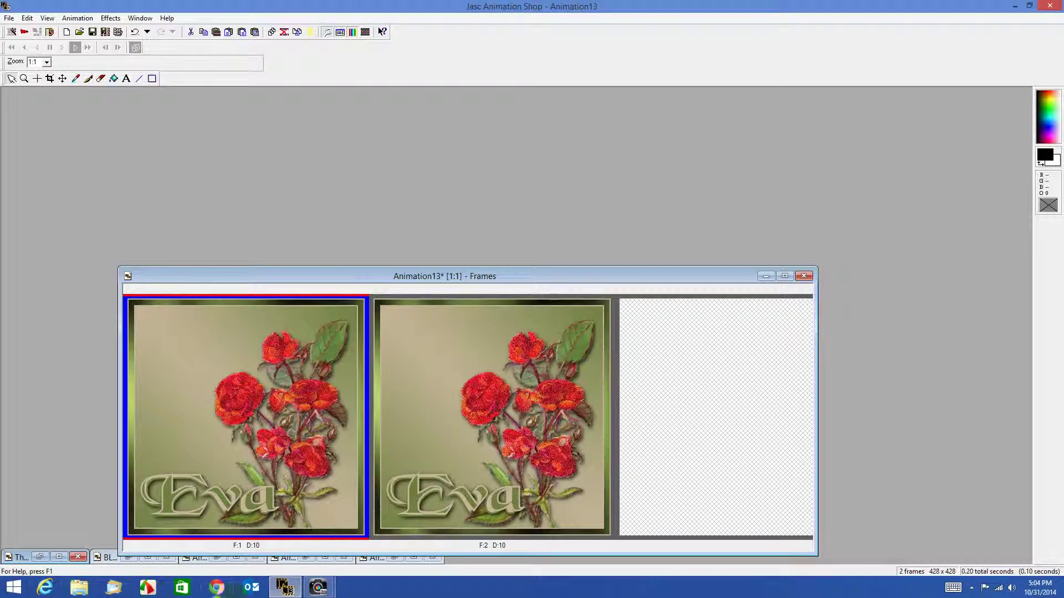
left_click(285, 588)
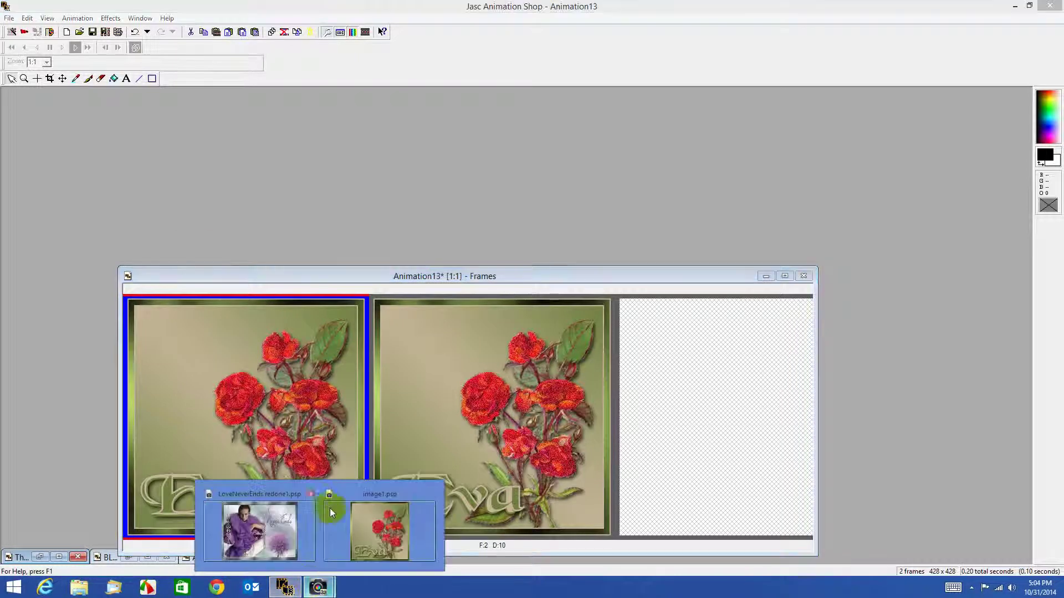
Show only the Frame 1 layer in image1, copy it, and switch to Animation Shop
left_click(381, 540)
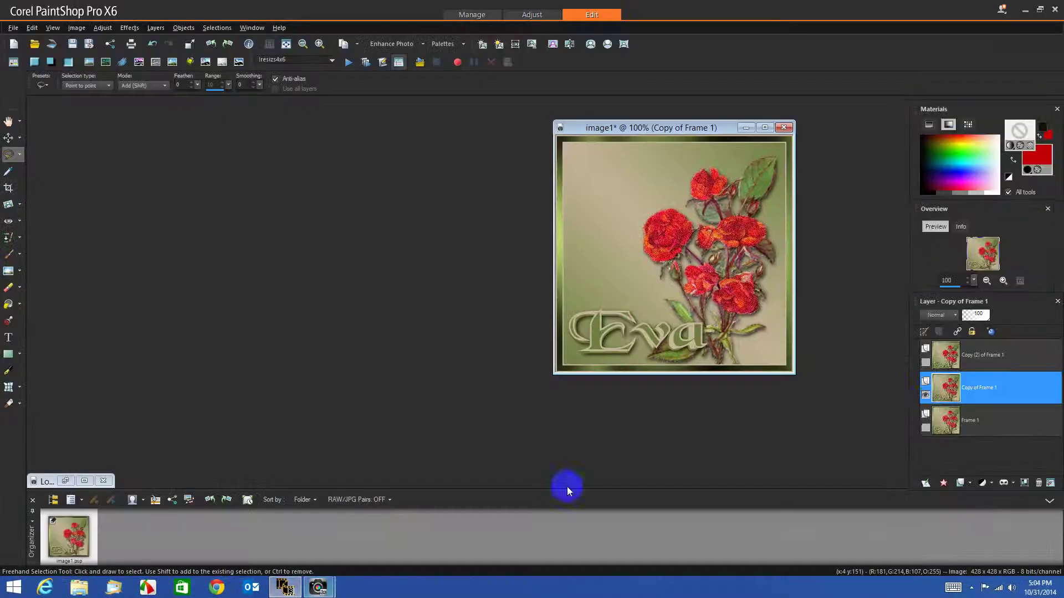
left_click(926, 395)
left_click(926, 428)
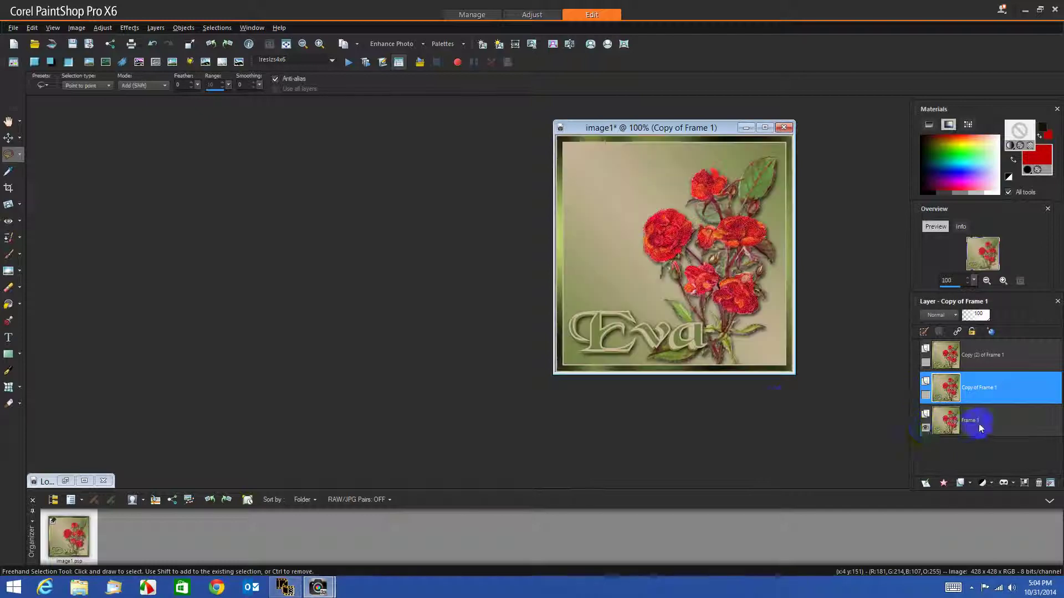
left_click(969, 421)
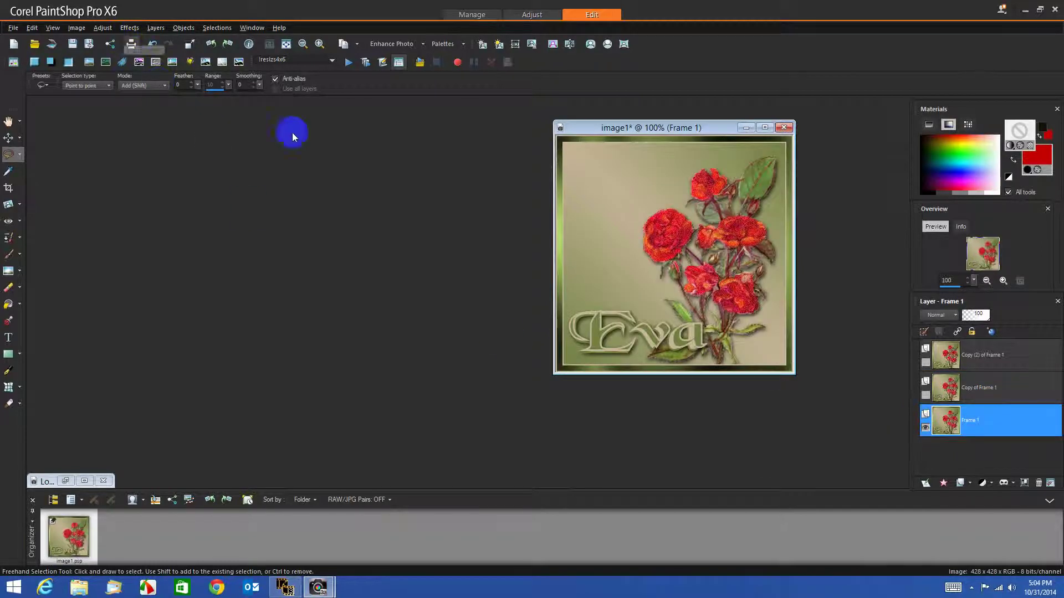
right_click(592, 134)
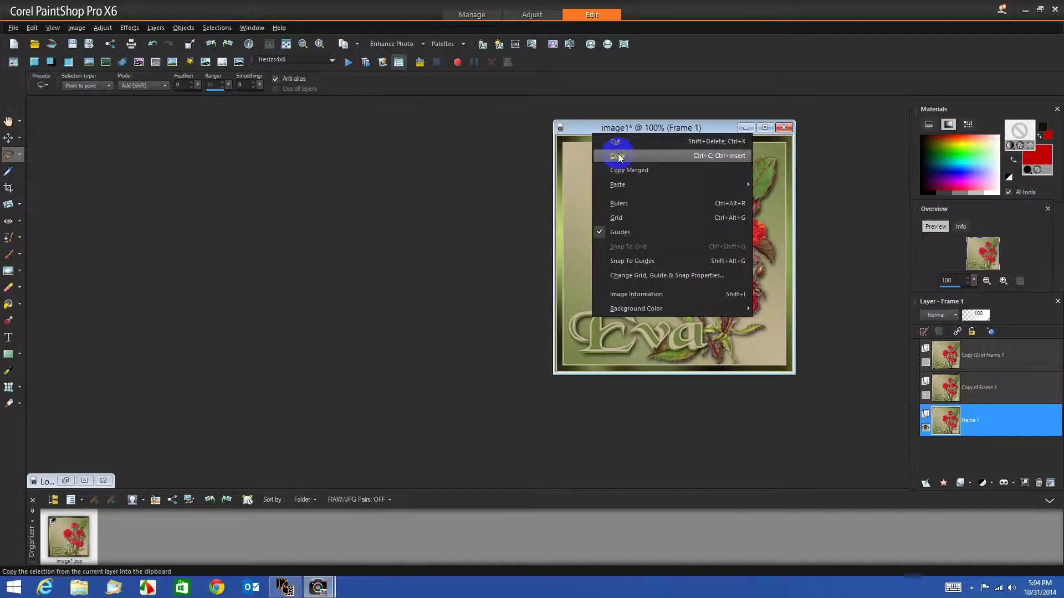
left_click(594, 153)
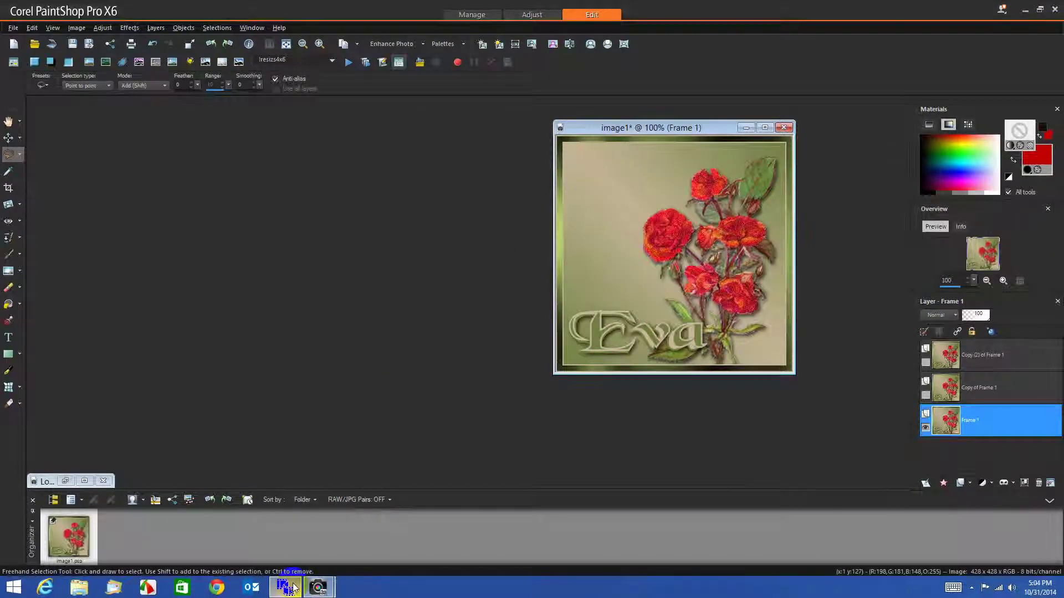
left_click(285, 588)
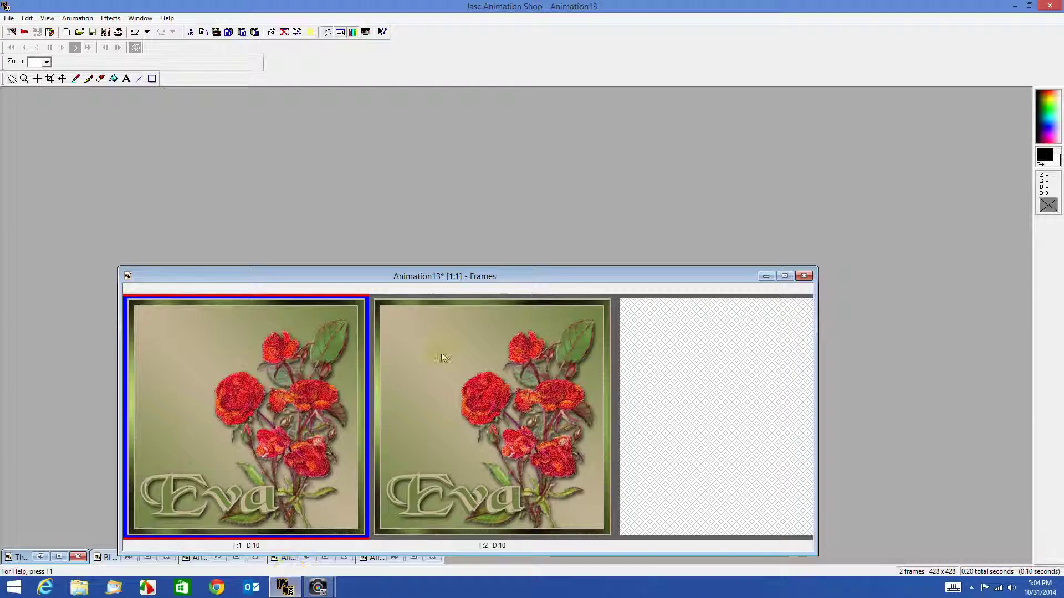
Paste Frame 1 as the third frame and preview the 0.30-second rose animation
right_click(379, 277)
mouse_move(410, 334)
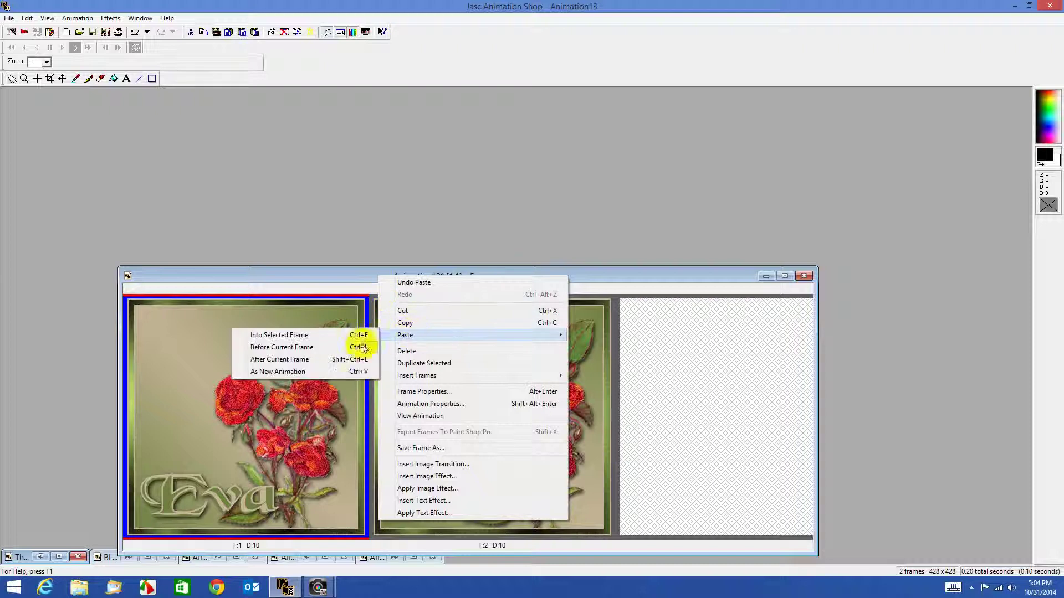
left_click(307, 346)
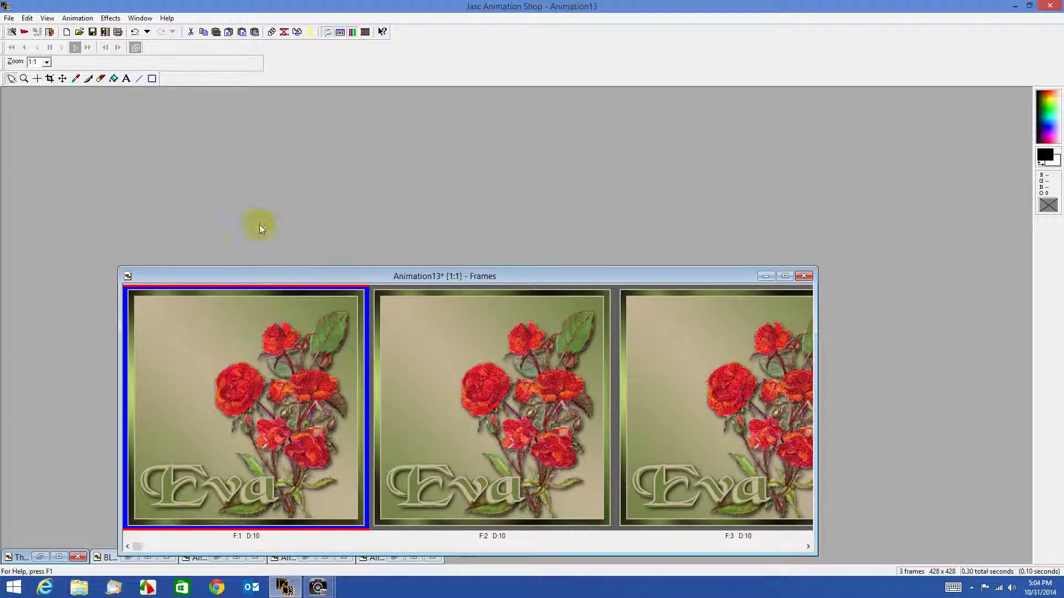
left_click(365, 33)
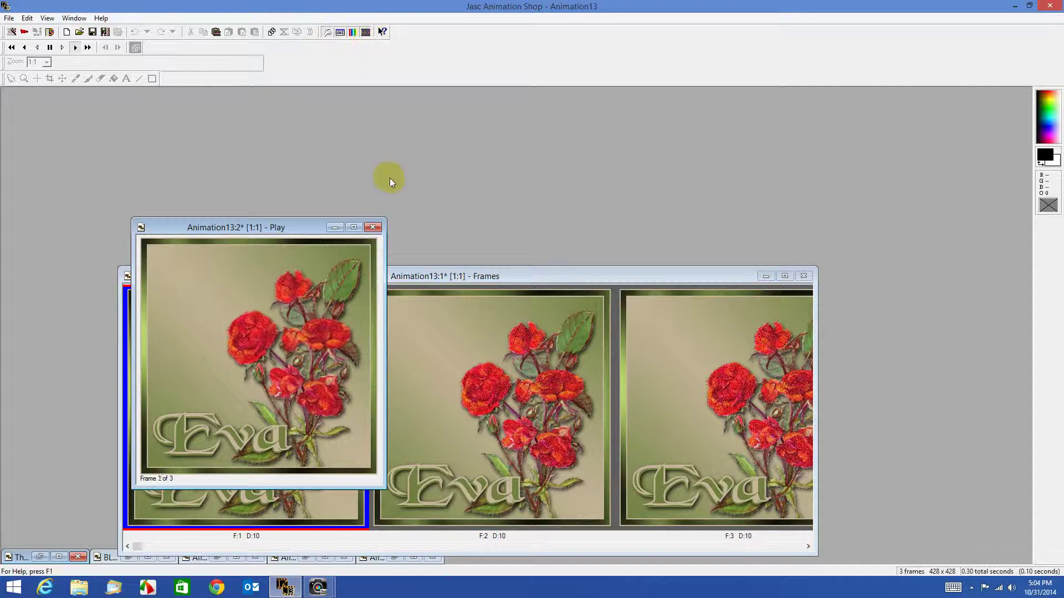
left_click(373, 228)
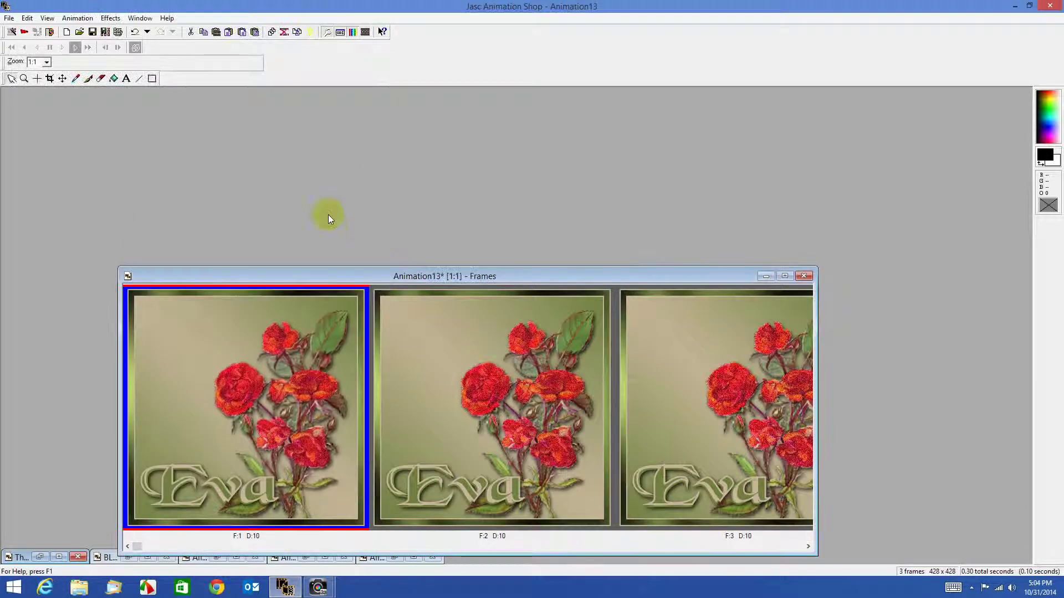
Save the animation as the optimized GIF 'Roses with noise' with default settings, then close it
left_click(10, 19)
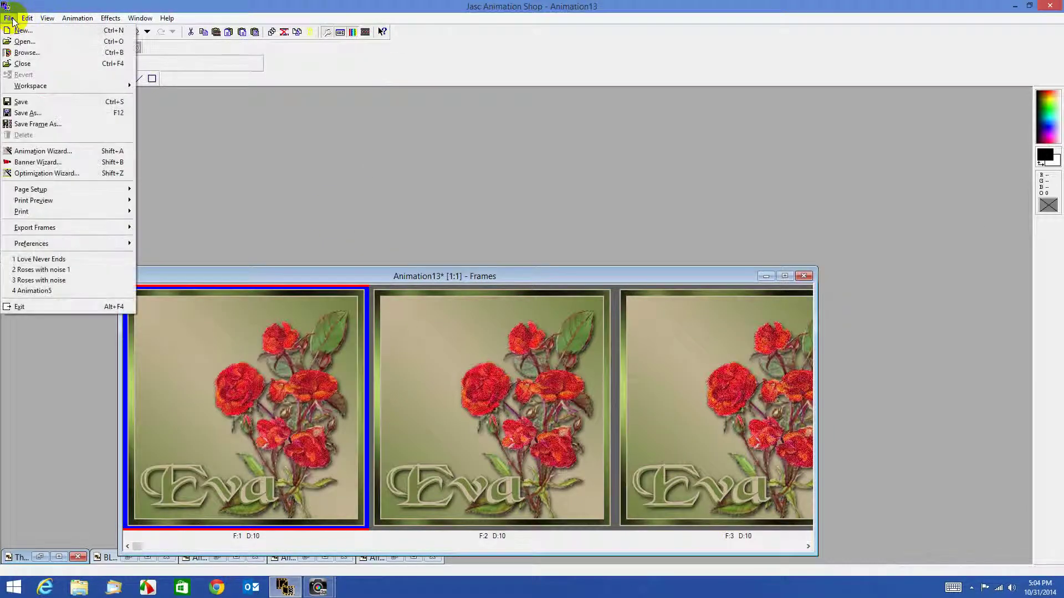
left_click(35, 112)
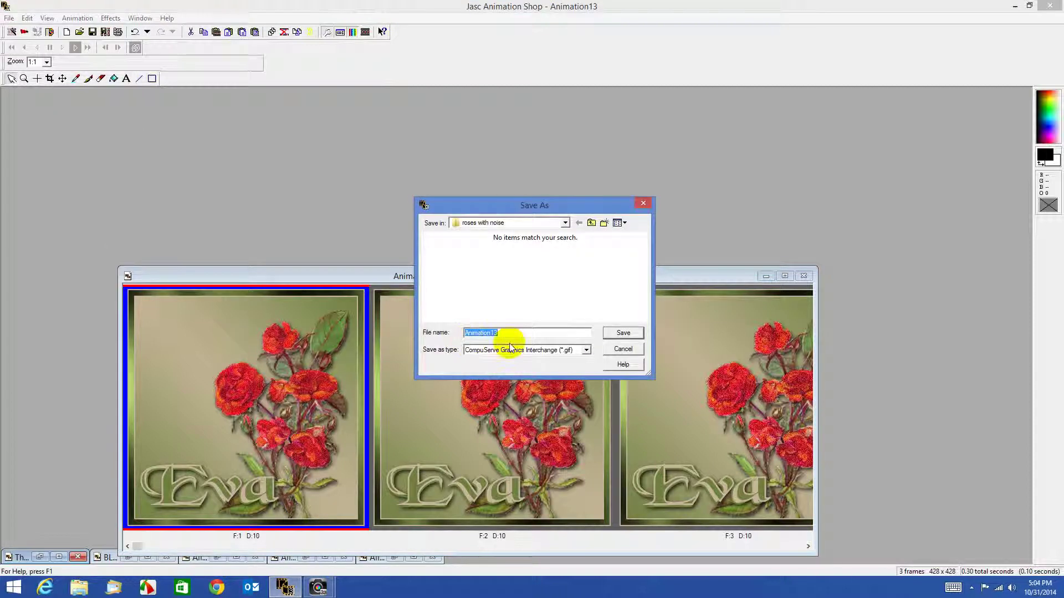
type("Roses with noise")
left_click(619, 333)
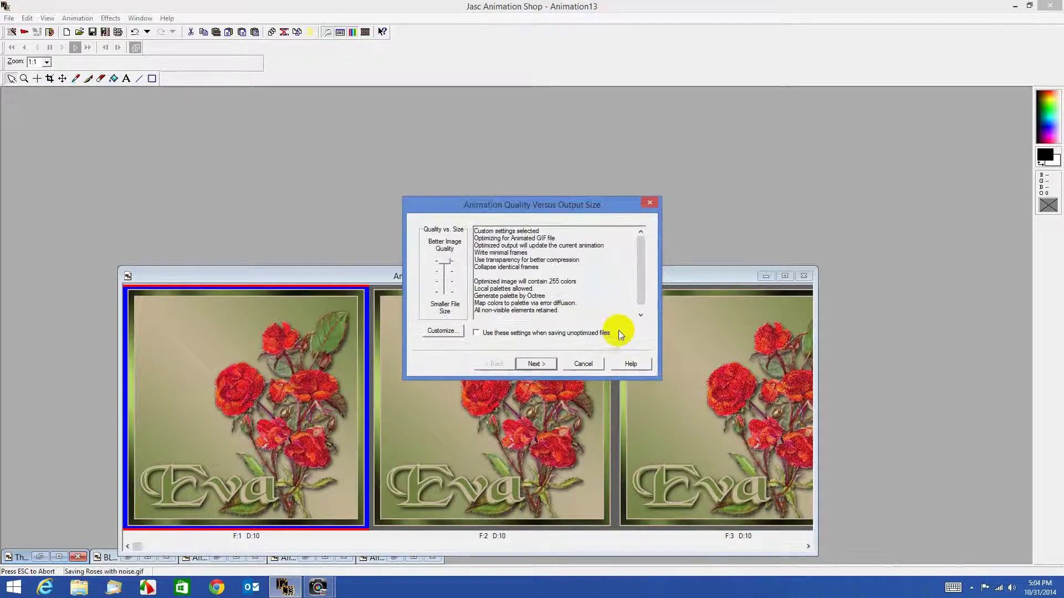
left_click(540, 365)
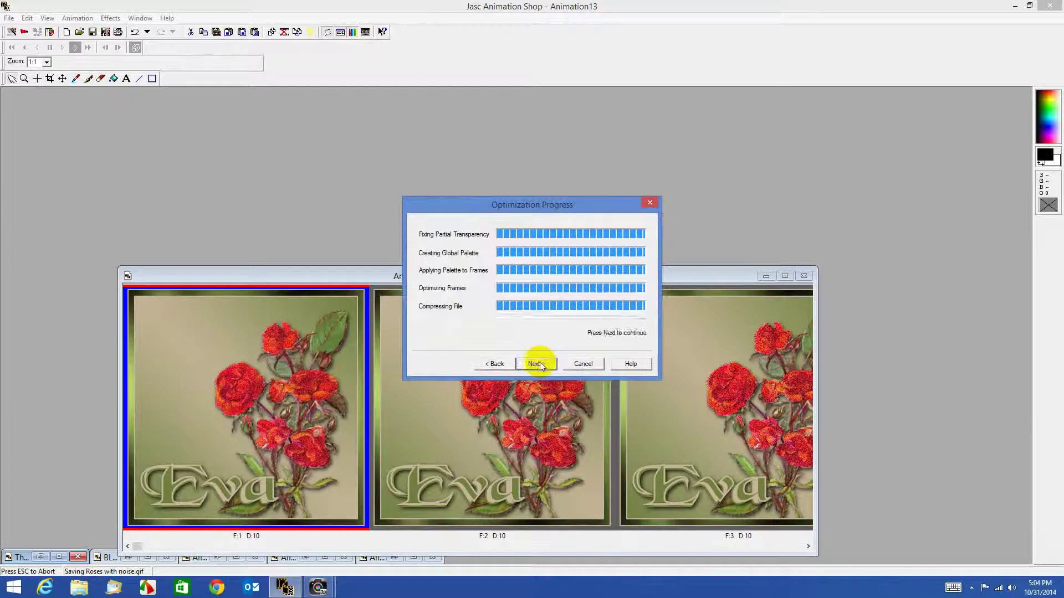
left_click(541, 362)
left_click(542, 364)
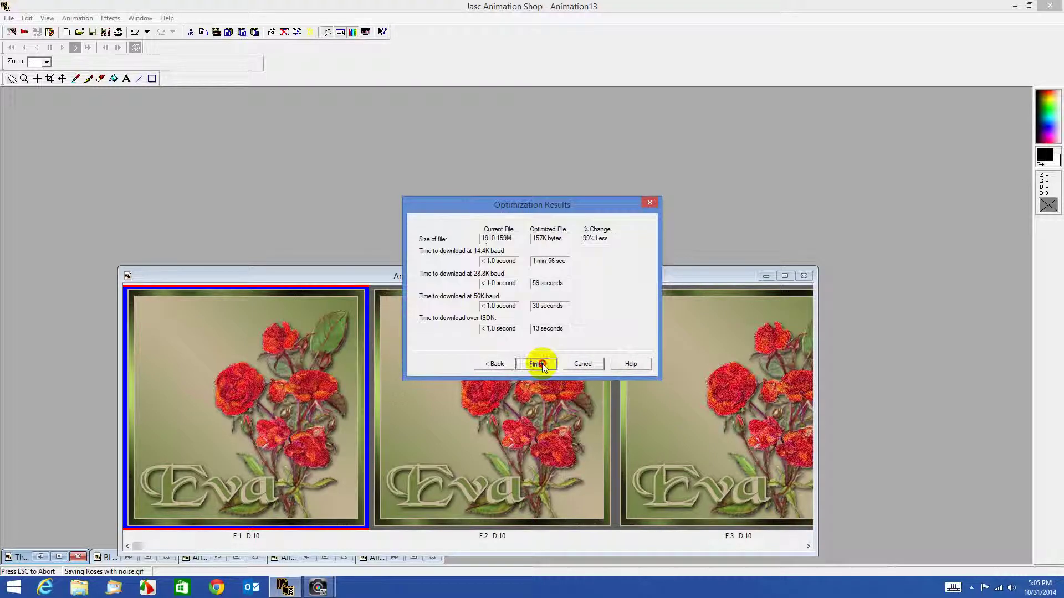
left_click(542, 364)
left_click_drag(646, 278, 597, 164)
left_click(756, 161)
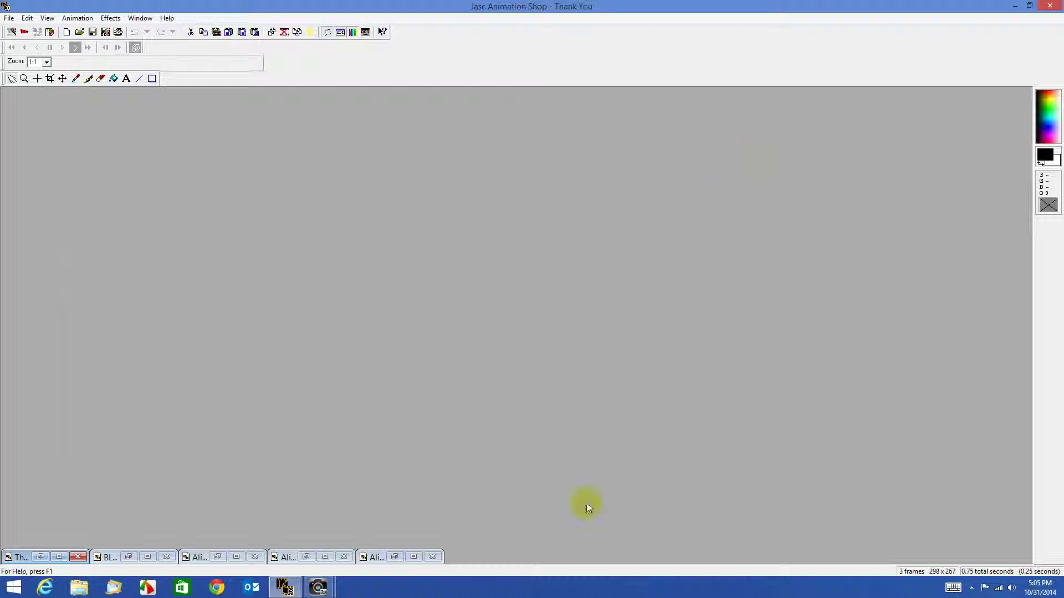
Bring the LoveNeverEnds redone1 image forward in PaintShop Pro, minimizing the rose image
left_click(317, 588)
left_click(262, 544)
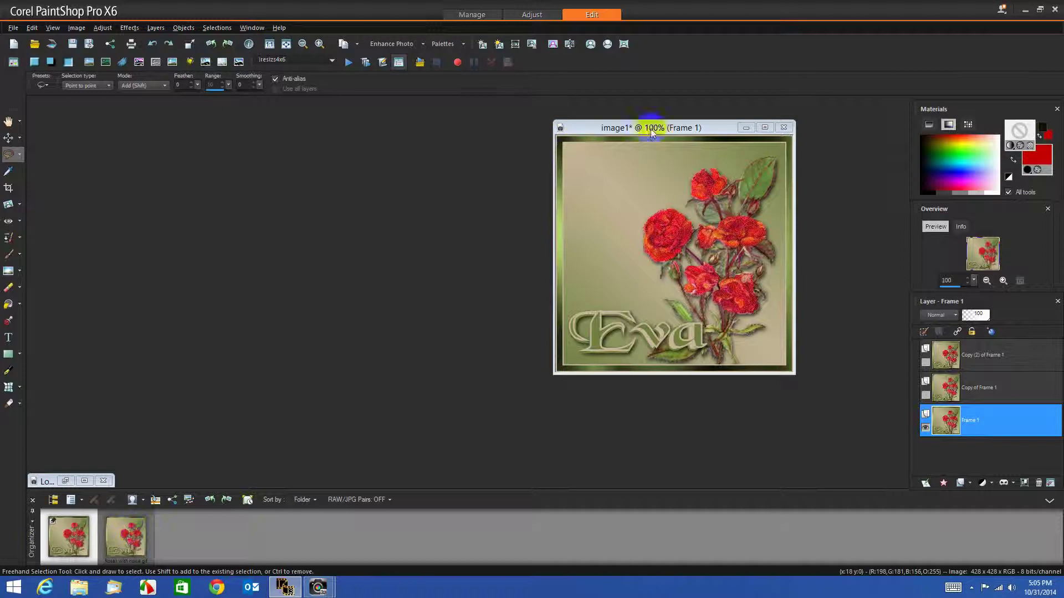
left_click(748, 128)
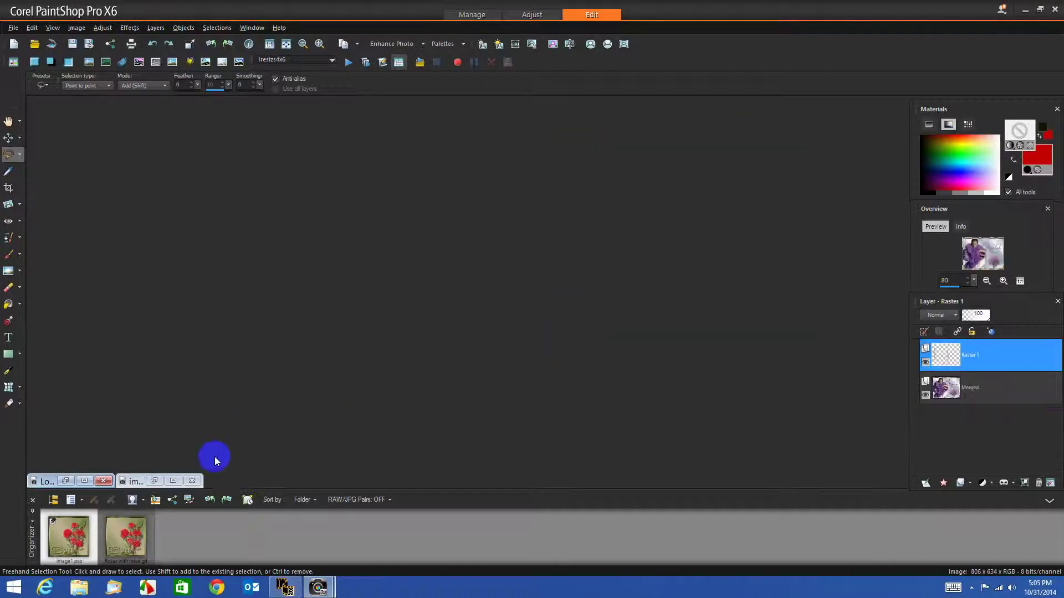
left_click(64, 481)
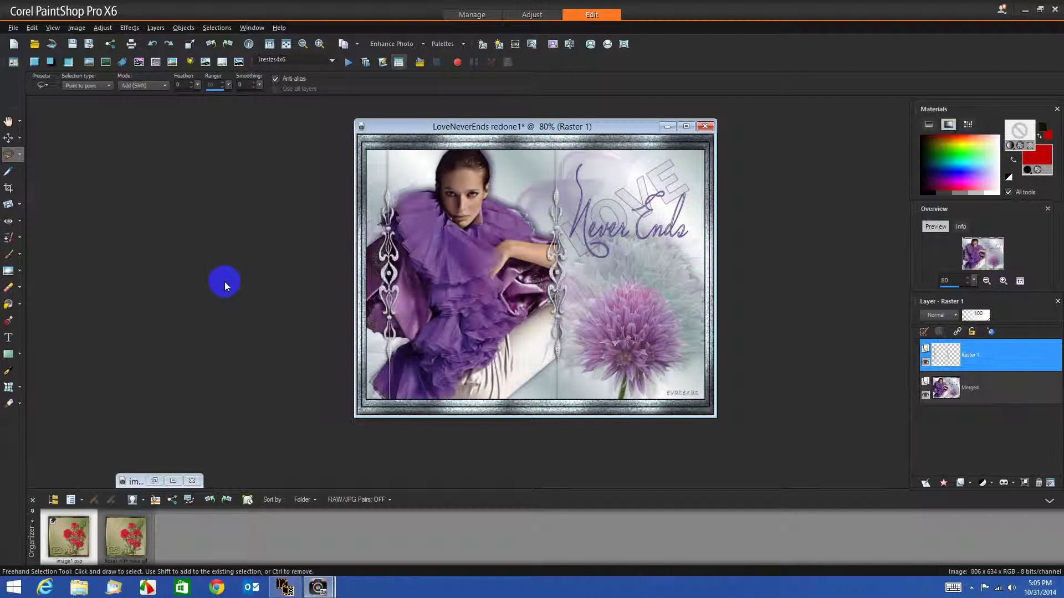
Shift the image window right and place freehand selection points on the left silver ornament
left_click_drag(614, 126, 707, 127)
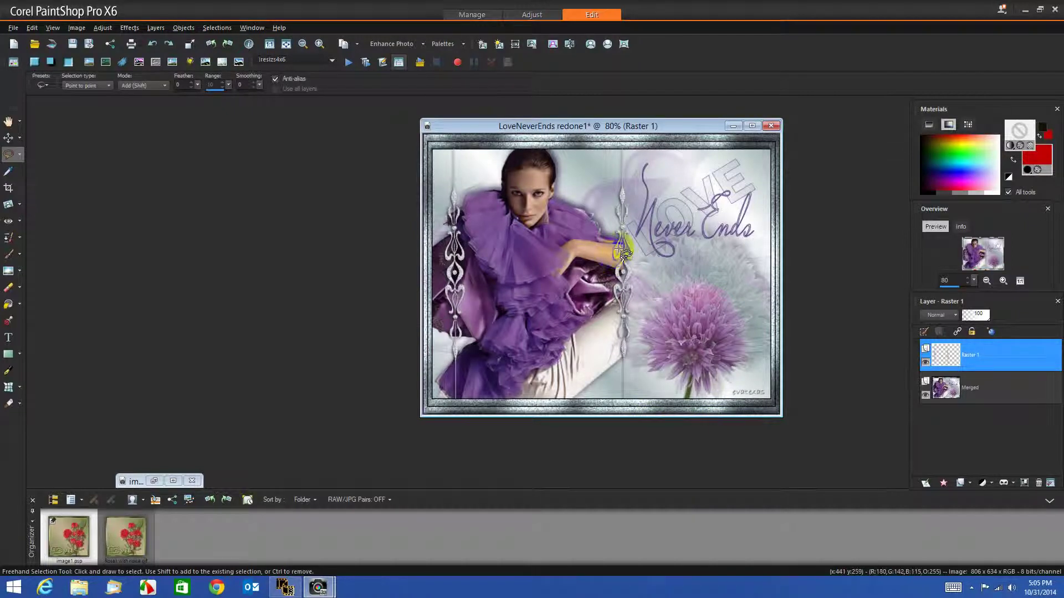
mouse_move(947, 360)
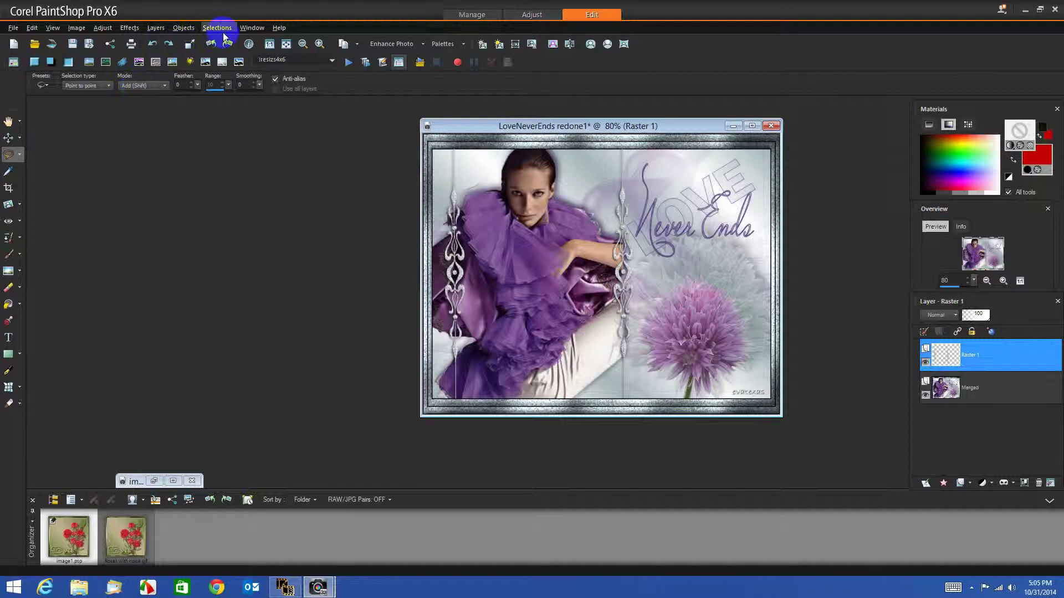
left_click(456, 254)
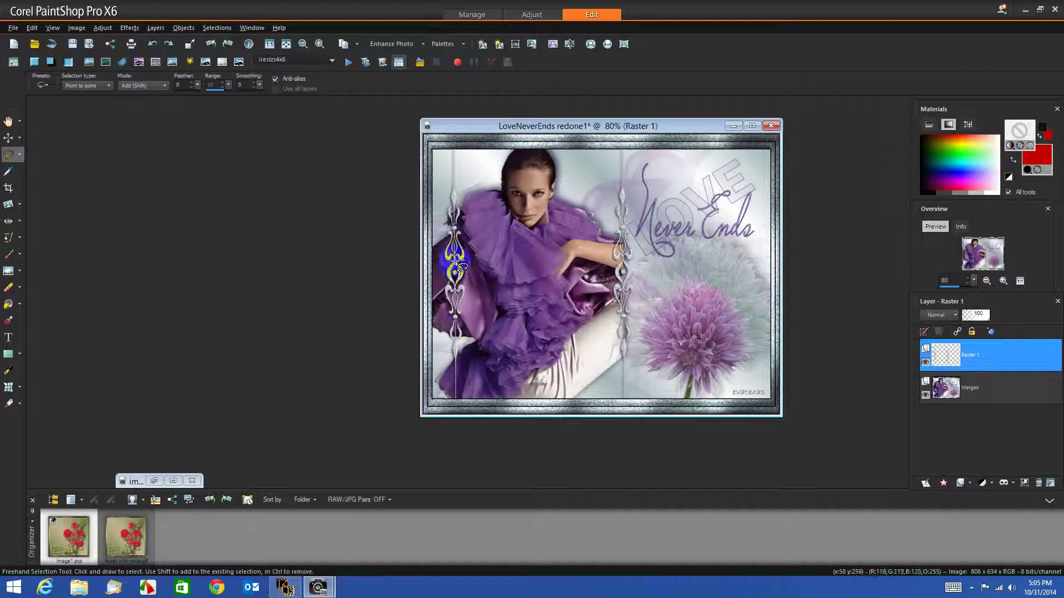
left_click(460, 272)
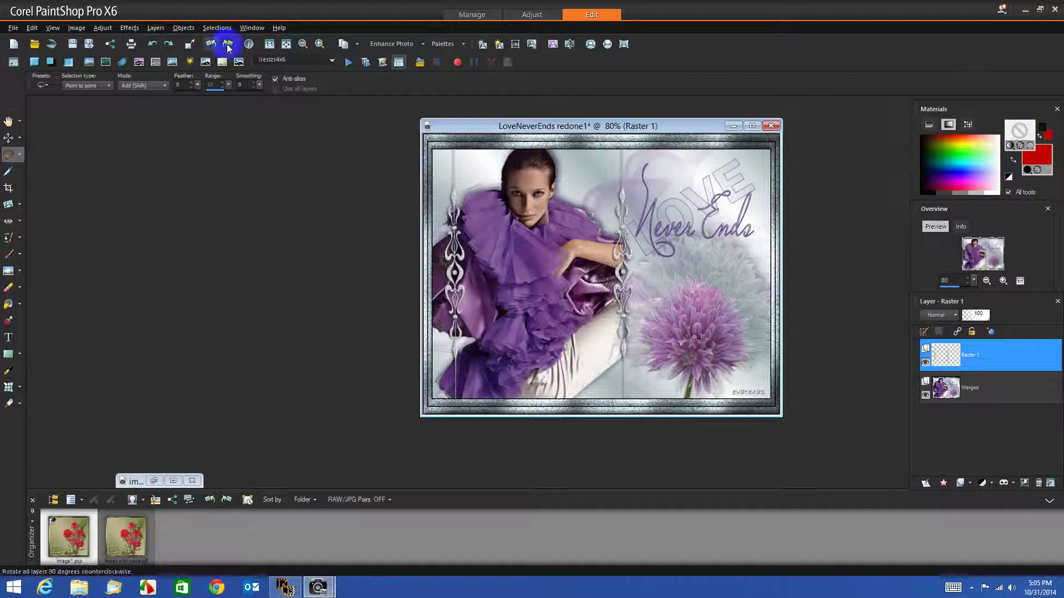
Select All, then Float and Defloat so the marquee hugs the two silver ornaments
left_click(217, 28)
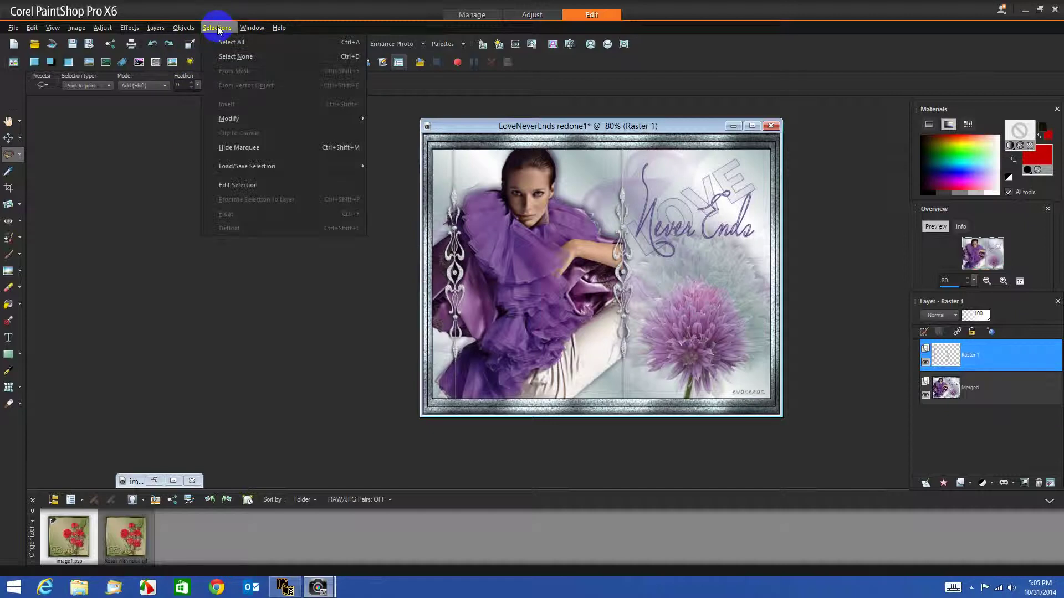
left_click(230, 43)
left_click(216, 29)
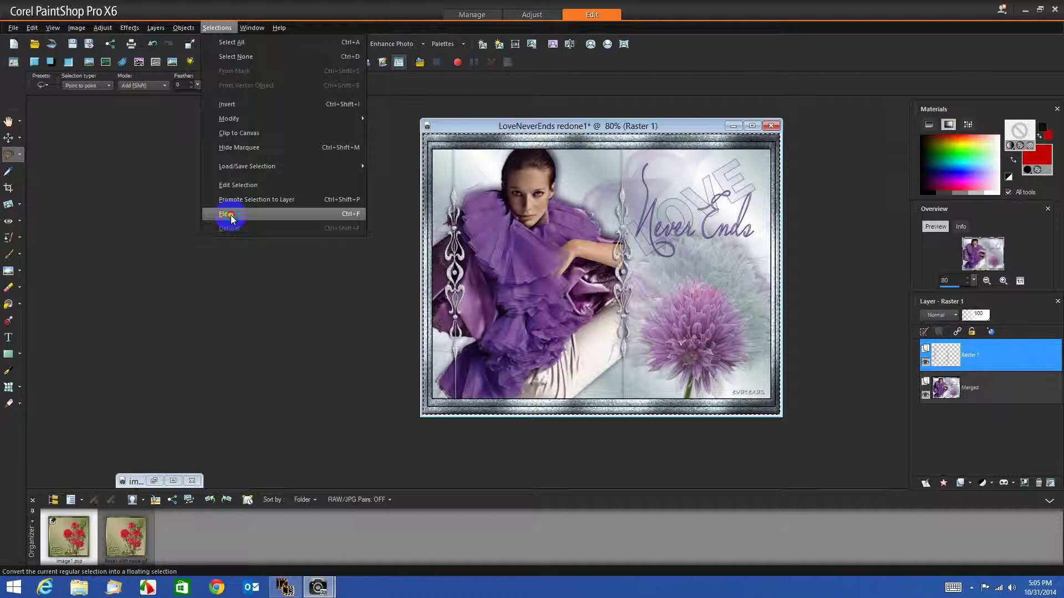
left_click(230, 215)
left_click(208, 28)
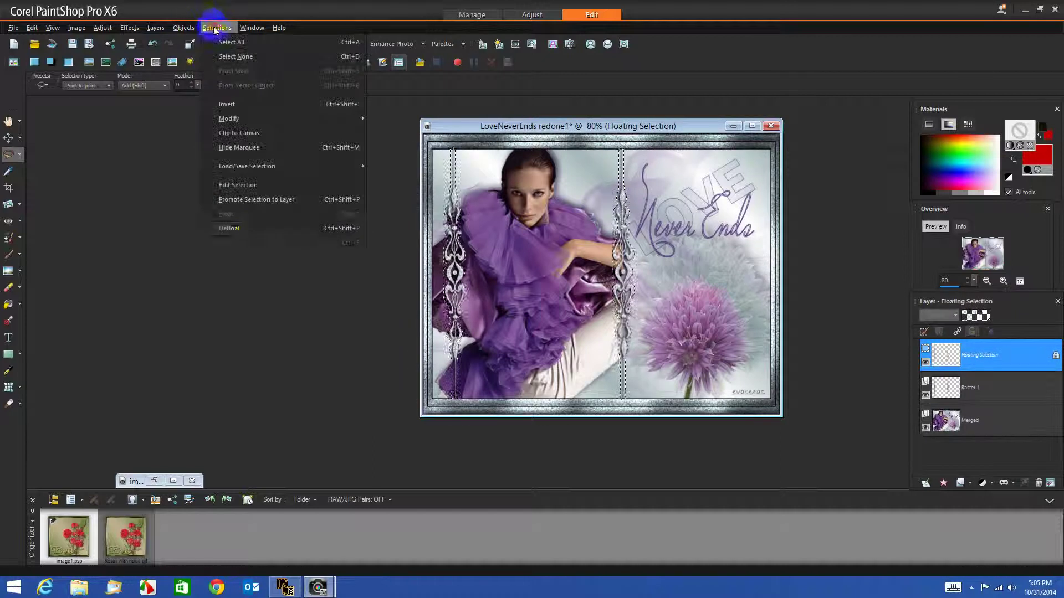
left_click(251, 231)
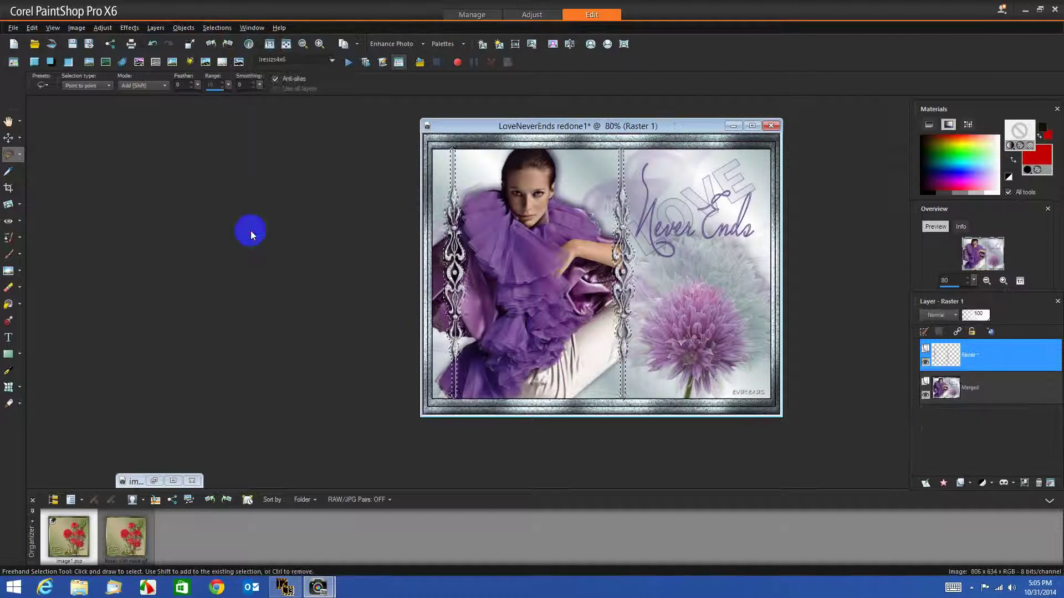
left_click(455, 263)
left_click(266, 369)
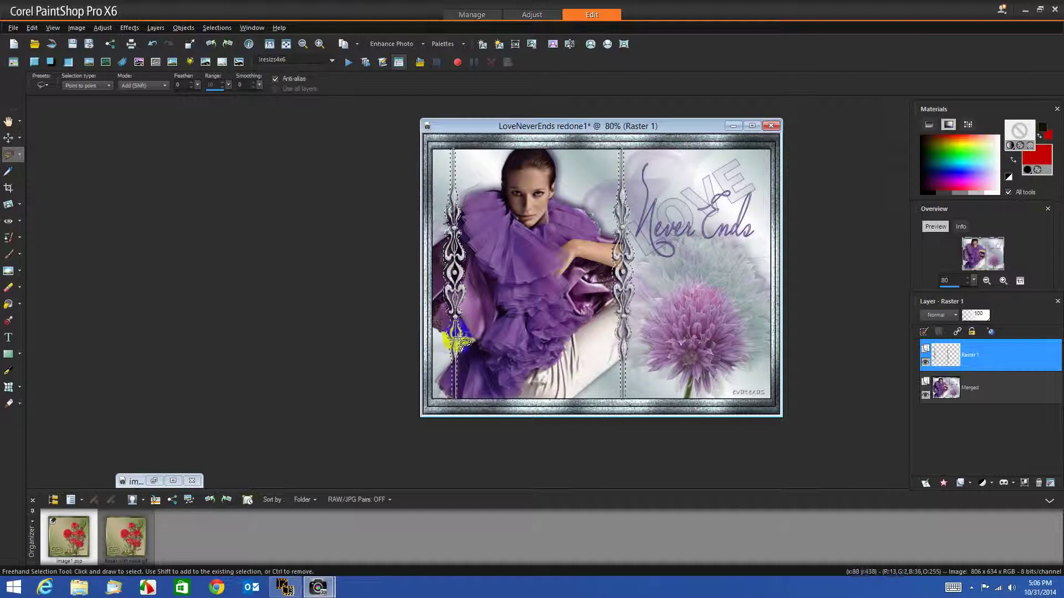
Apply a 3D Drop Shadow with vertical offset -6 to the ornaments
left_click(130, 28)
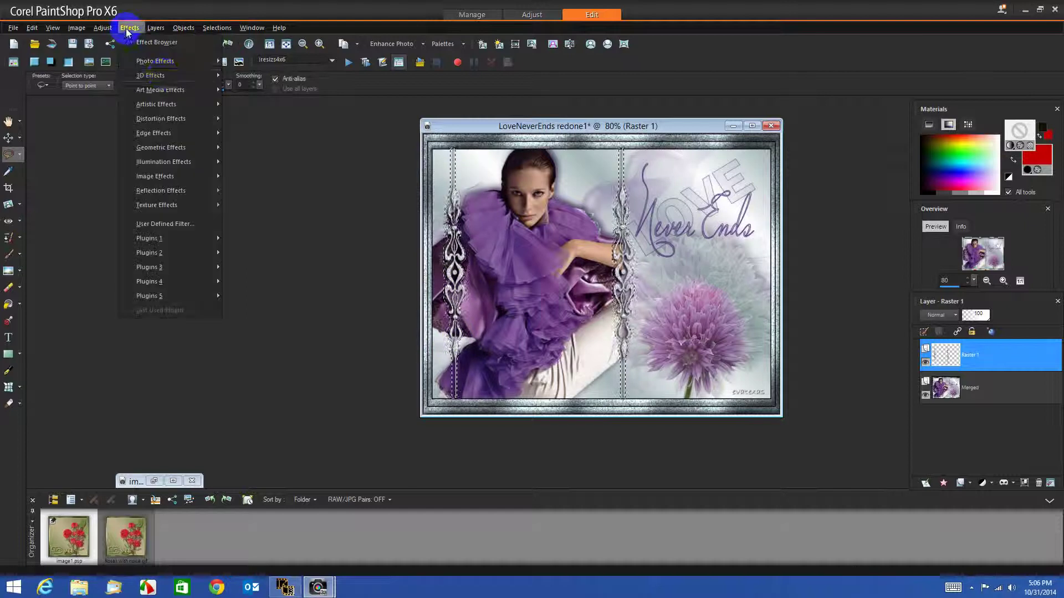
mouse_move(163, 74)
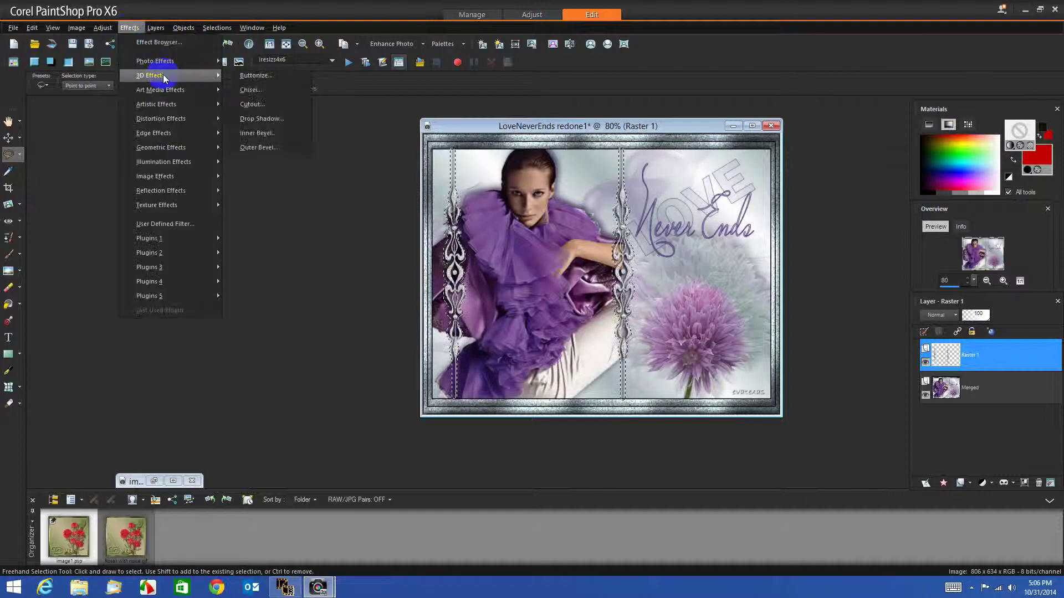
left_click(269, 119)
double_click(303, 249)
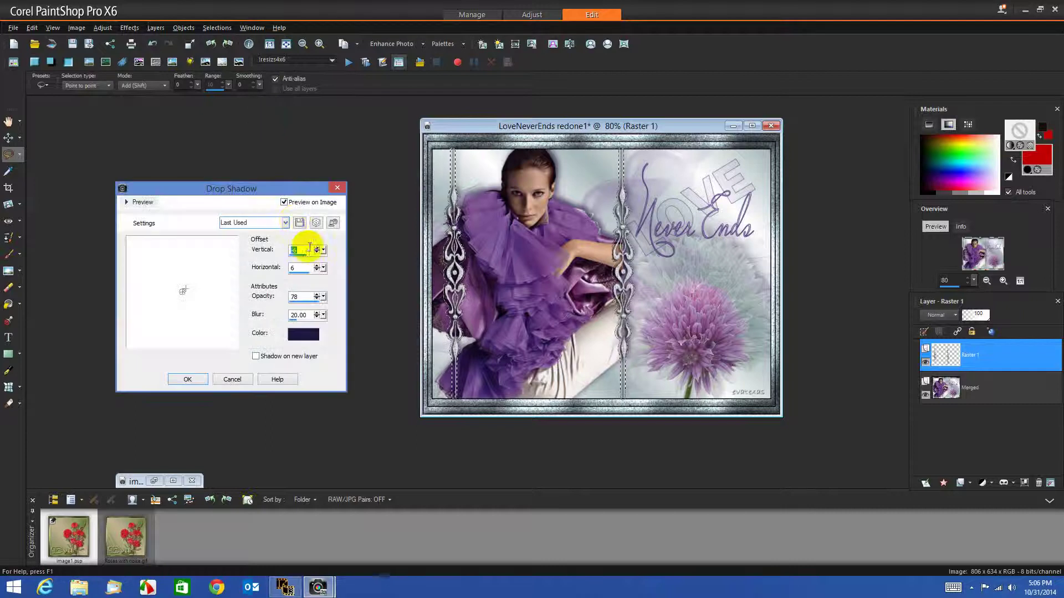
left_click(189, 380)
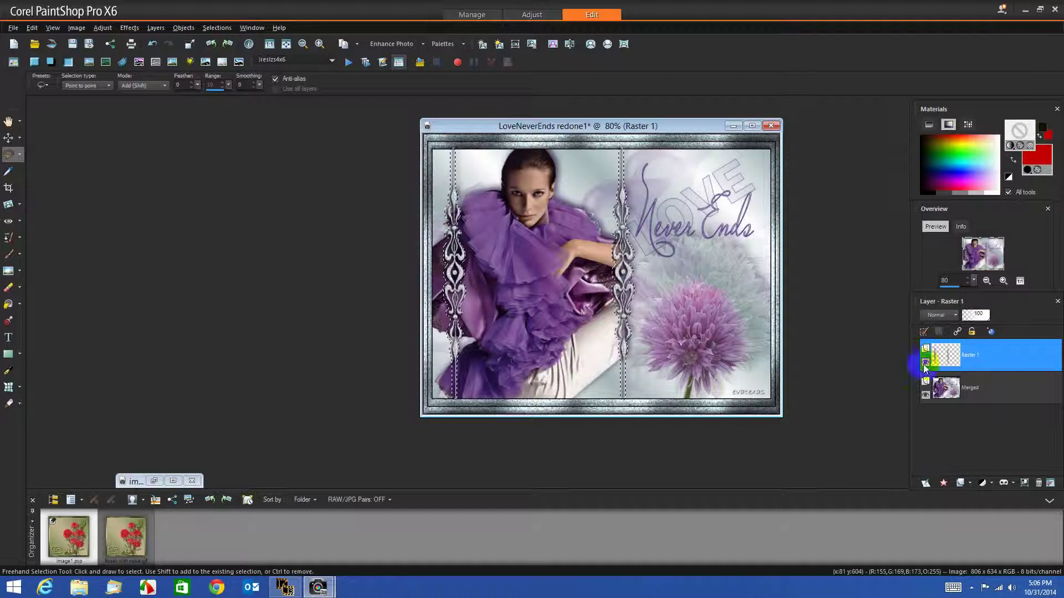
Duplicate Raster 1 twice, hide both copies, and make Raster 1 the active layer
left_click_drag(950, 357, 925, 483)
left_click(925, 483)
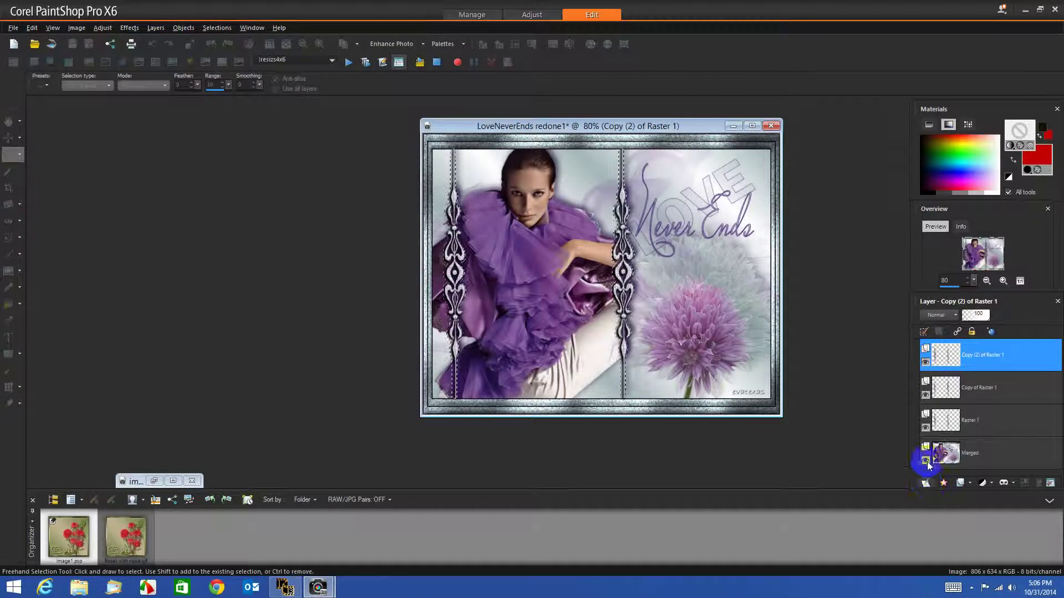
left_click(925, 363)
left_click(925, 395)
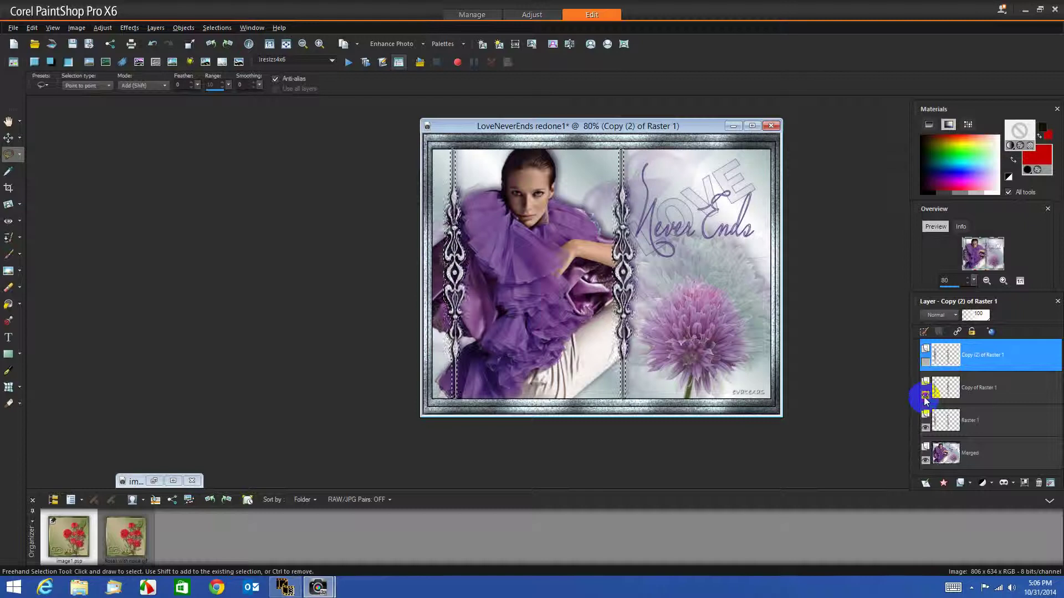
left_click(1009, 428)
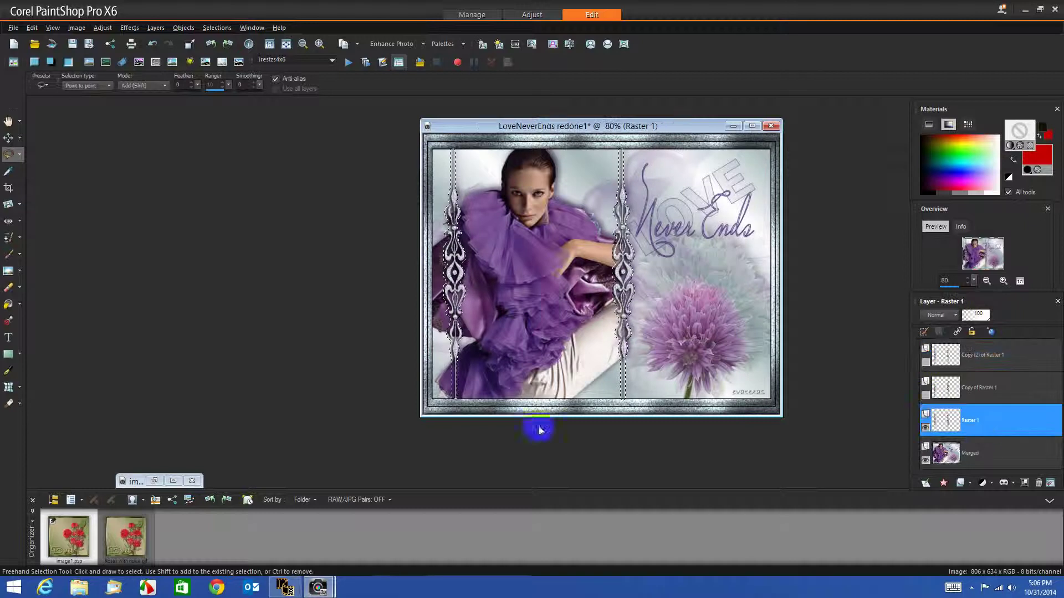
Add noise to the ornaments on Raster 1
left_click(129, 27)
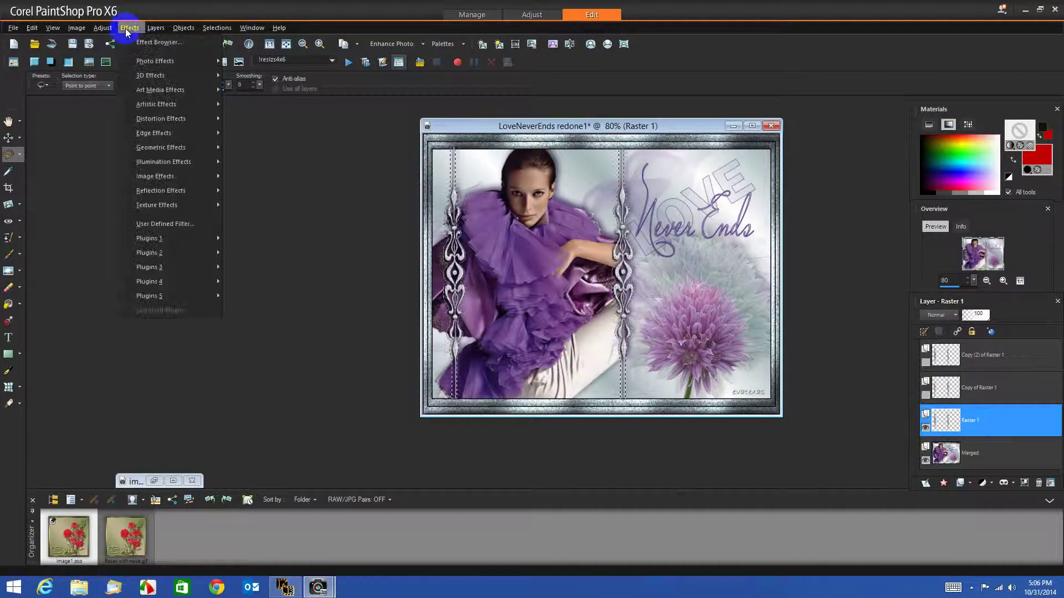
mouse_move(220, 193)
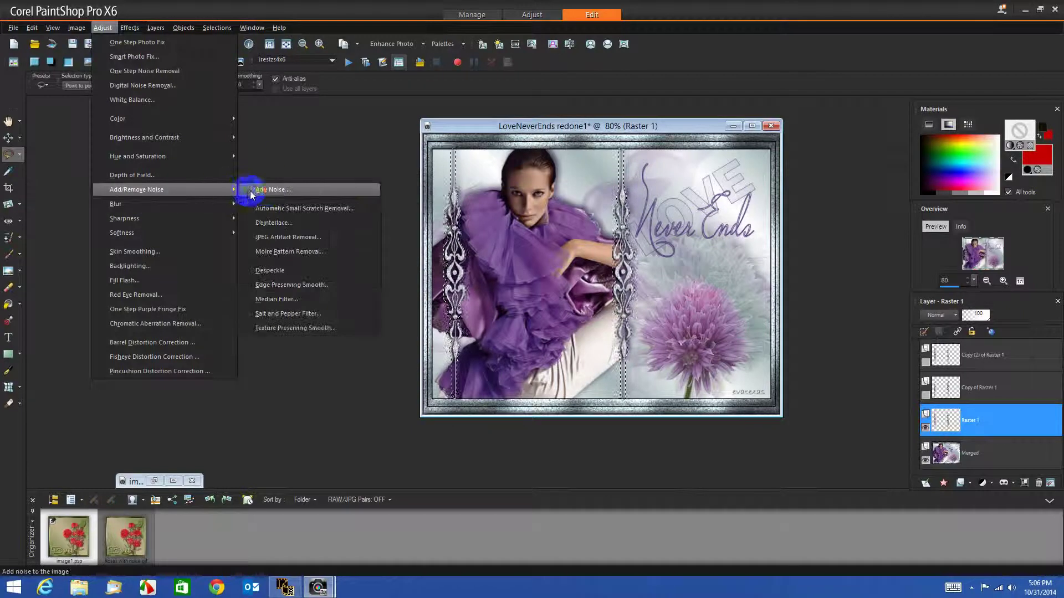
left_click(268, 190)
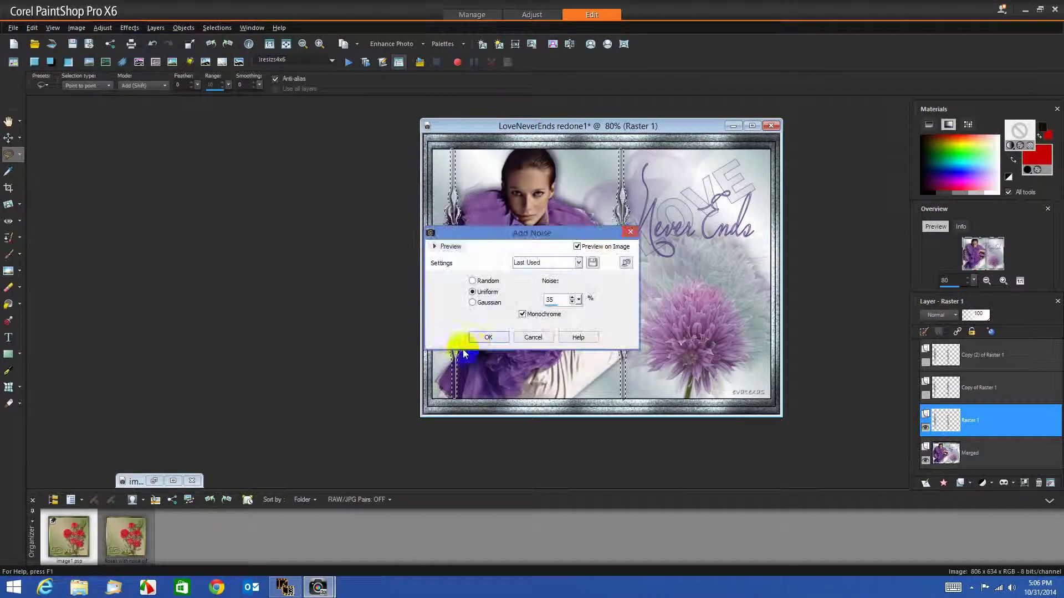
left_click(488, 337)
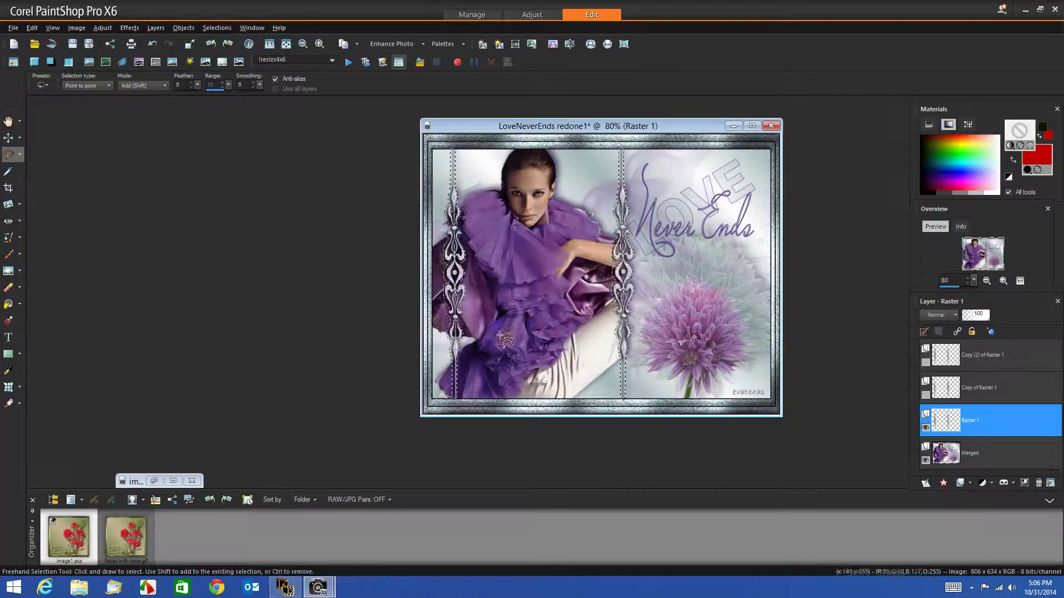
Hide Raster 1 and add noise with an adjusted amount to Copy of Raster 1
left_click(927, 428)
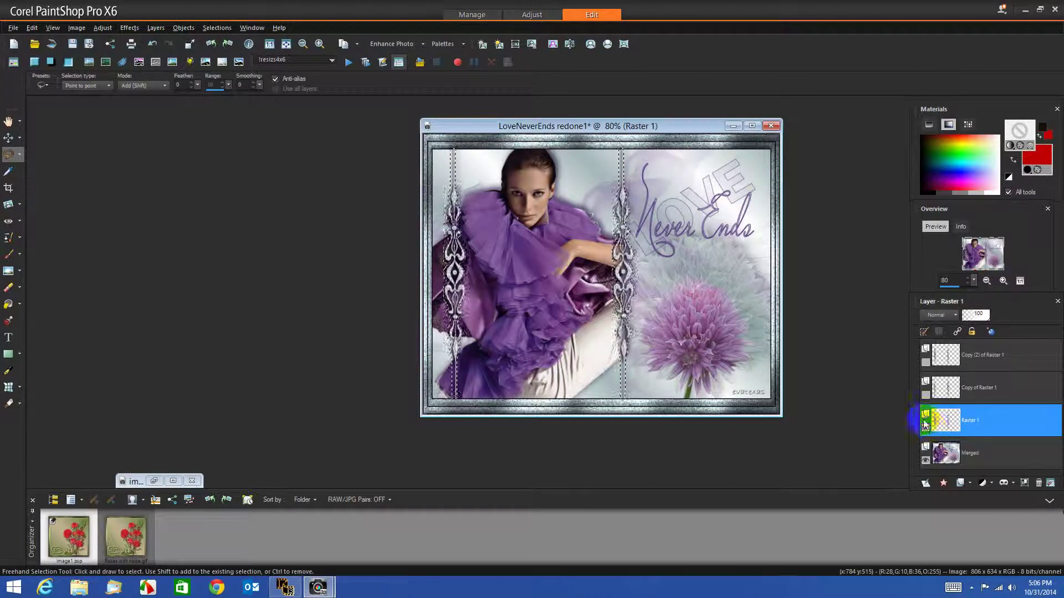
left_click(978, 391)
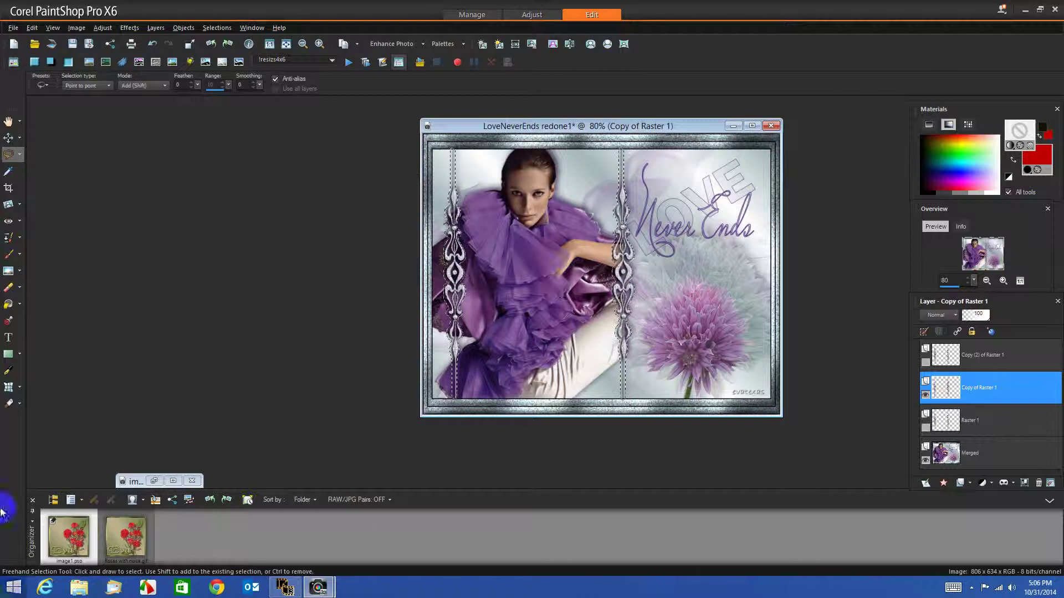
left_click(104, 28)
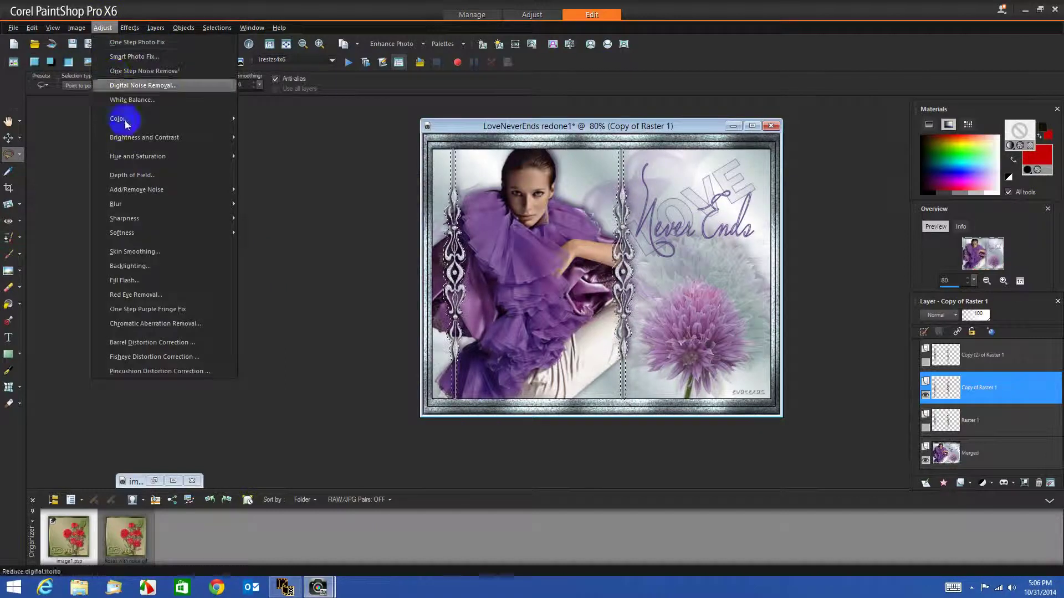
mouse_move(148, 190)
left_click(274, 190)
left_click(557, 301)
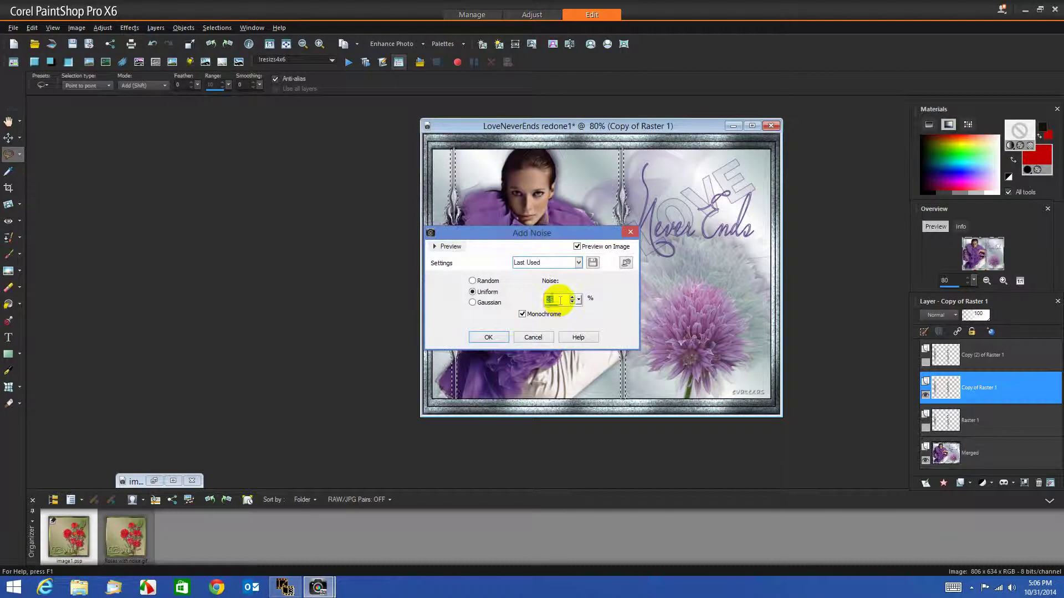
left_click(495, 339)
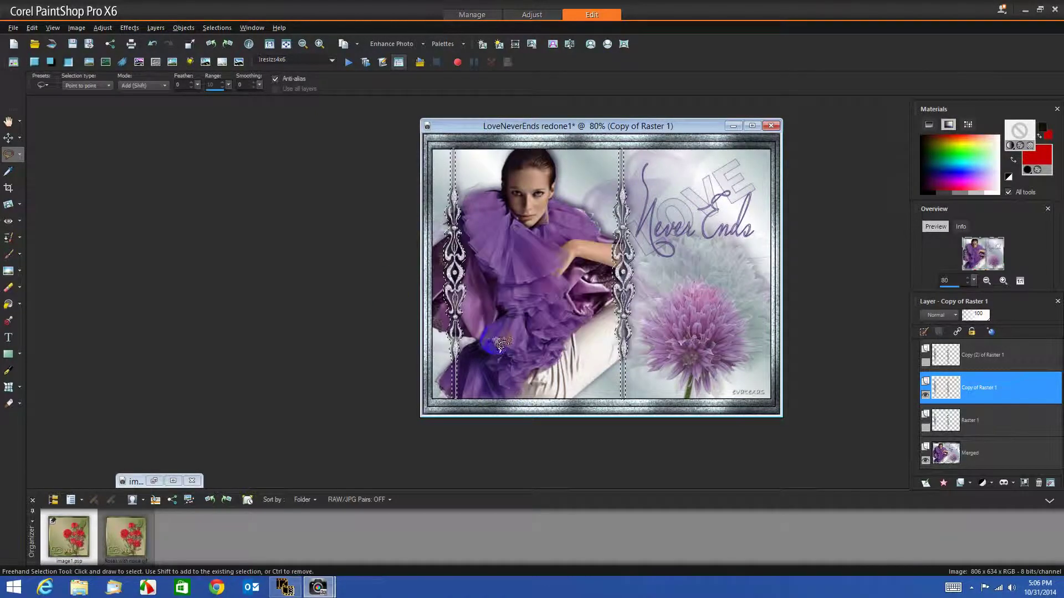
Show only Copy (2) of Raster 1 and add 45% uniform monochrome noise to it
left_click(925, 394)
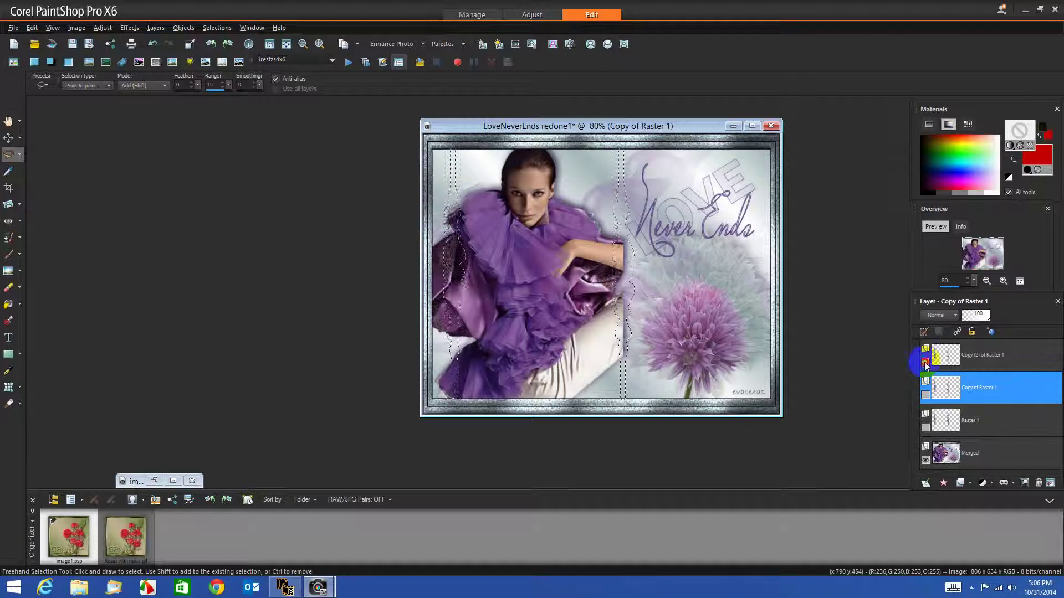
left_click(925, 363)
left_click(978, 363)
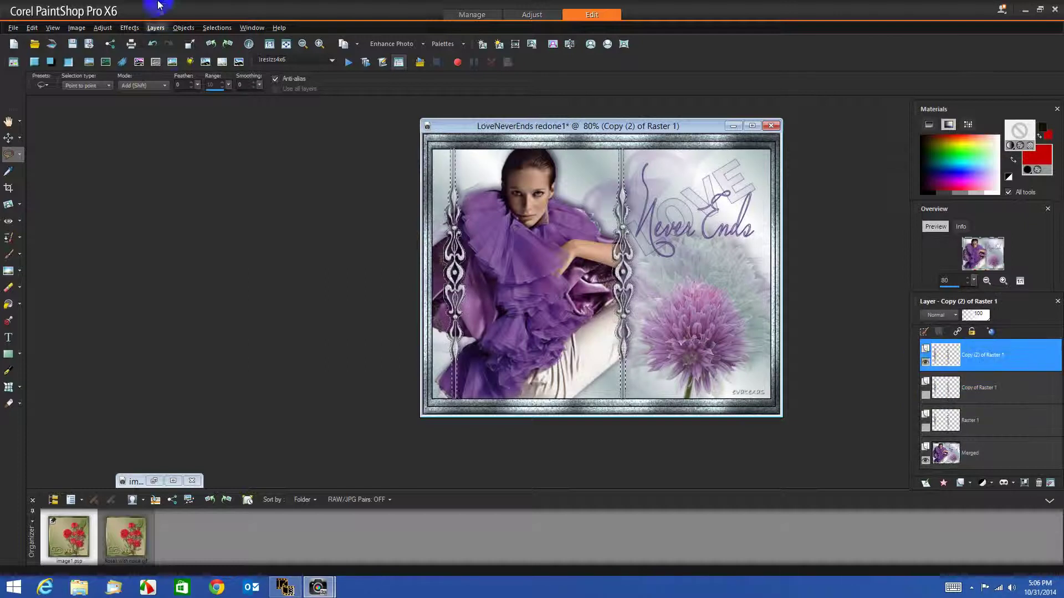
left_click(102, 28)
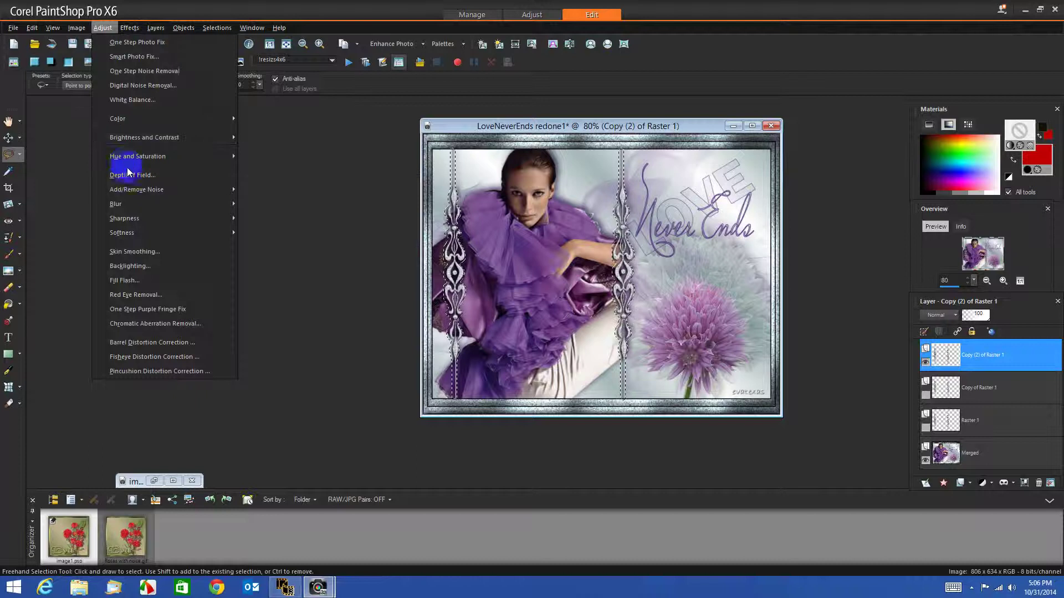
mouse_move(166, 190)
left_click(271, 190)
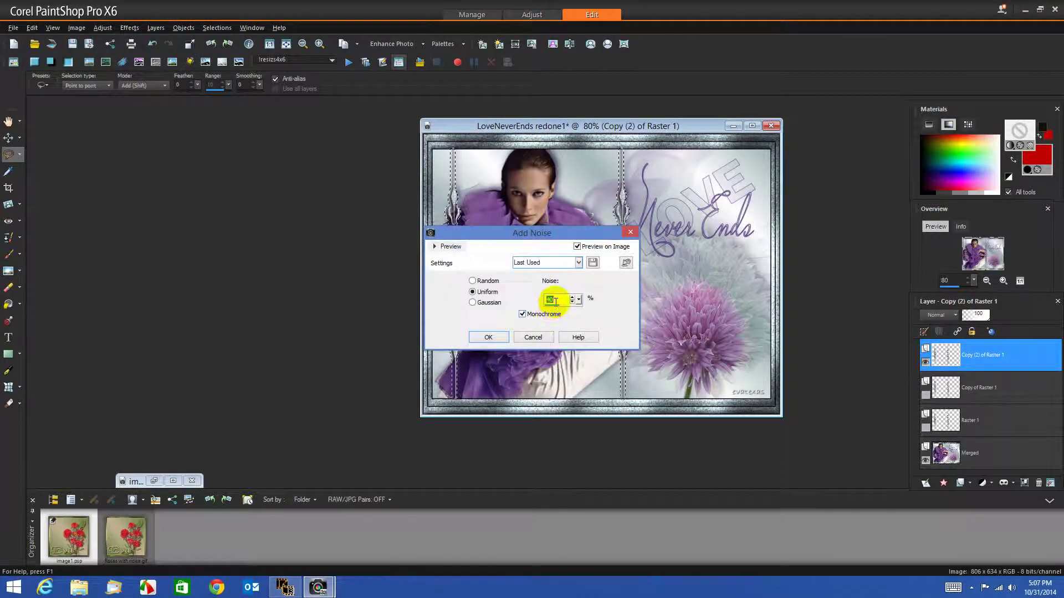
left_click(488, 337)
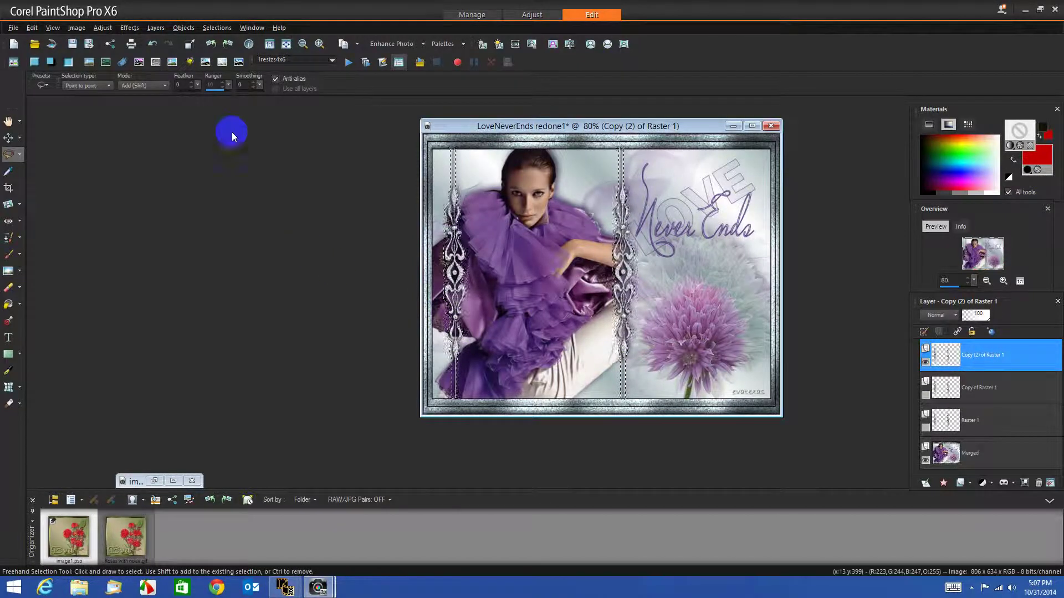
Clear the selection, hide Copy (2), and show and activate Raster 1
left_click(213, 28)
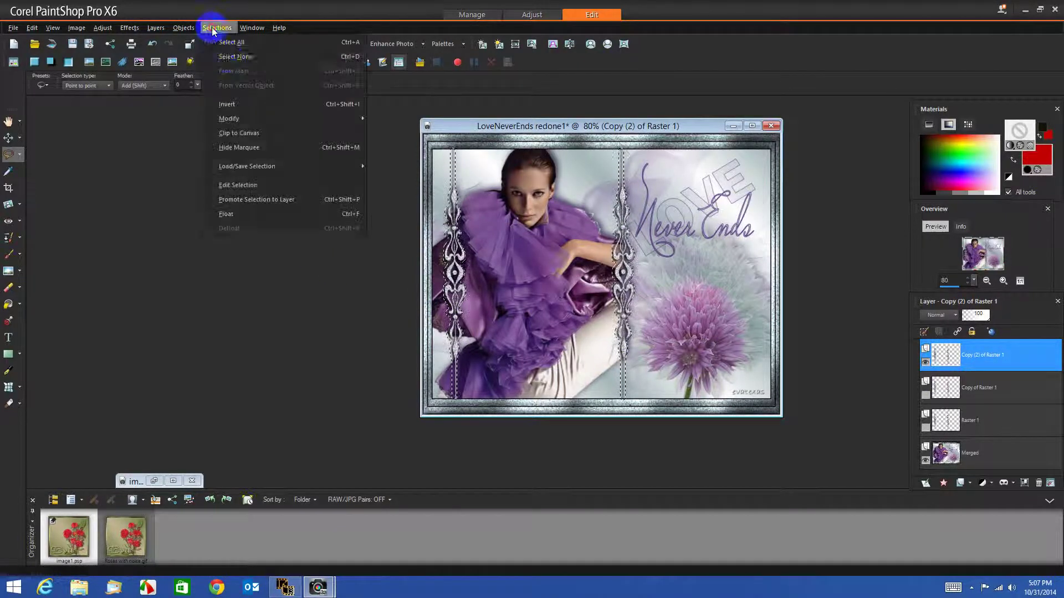
left_click(227, 65)
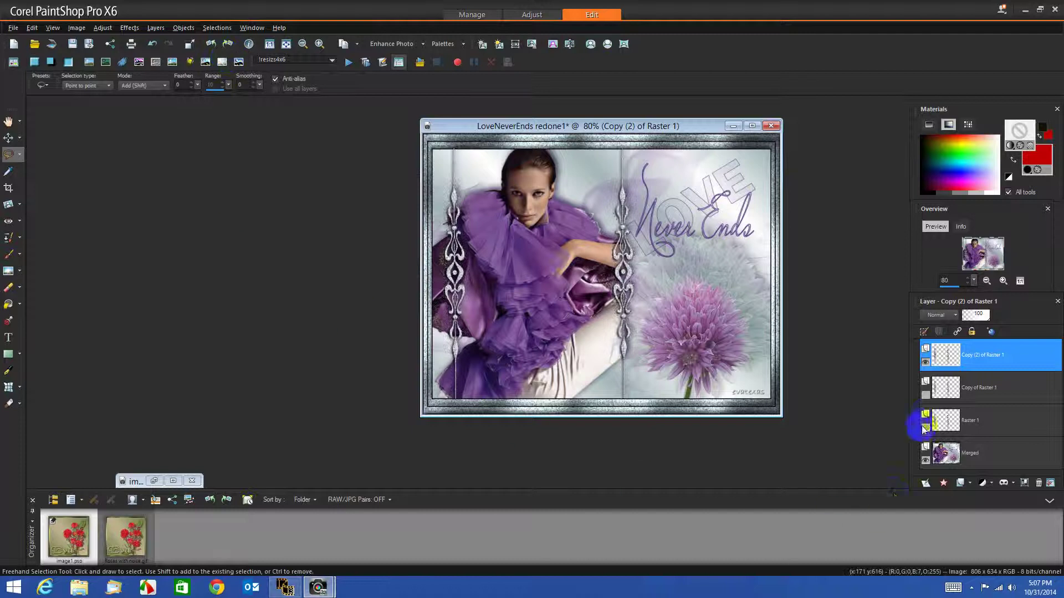
left_click(926, 363)
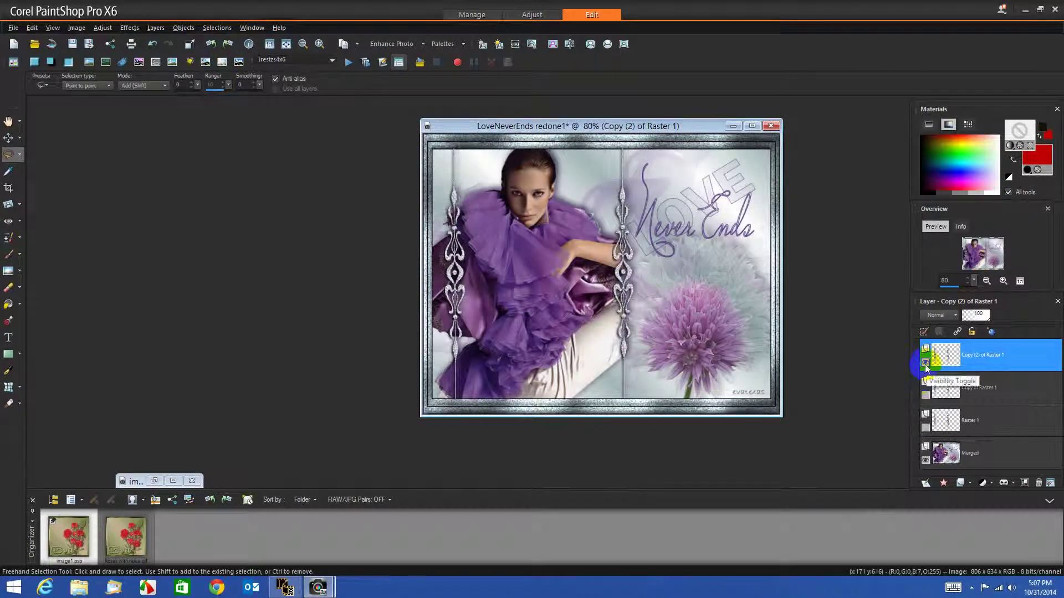
left_click(926, 426)
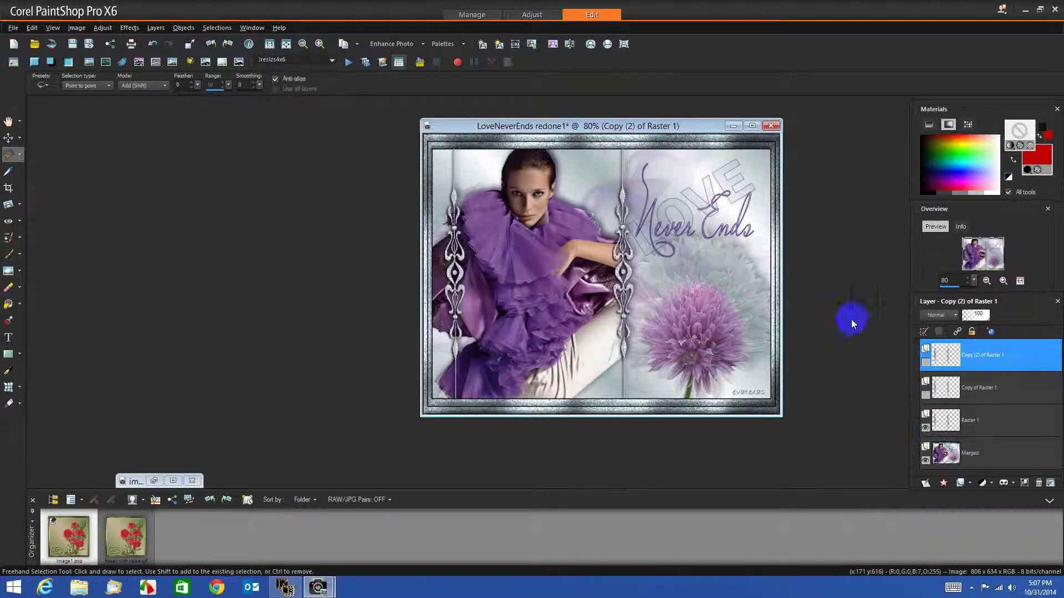
left_click(990, 436)
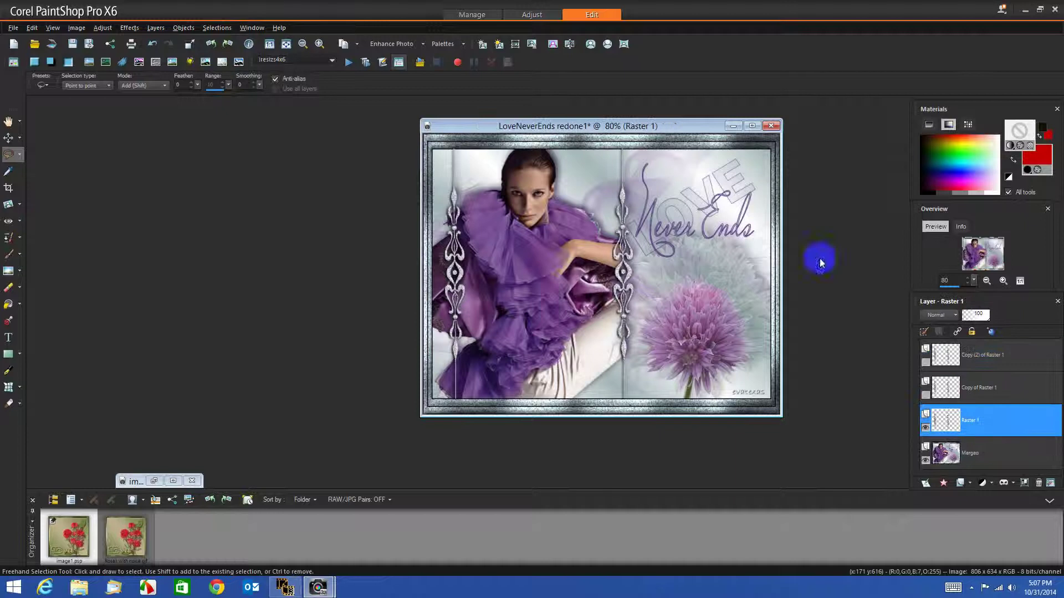
Copy Merged and paste it into Animation Shop as new animation Animation14
right_click(683, 125)
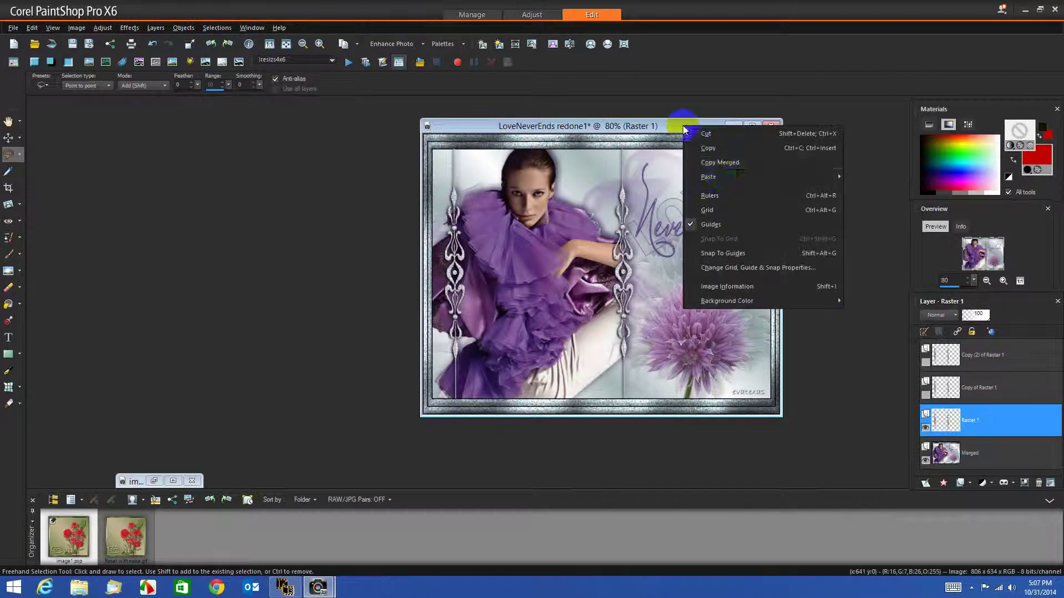
left_click(723, 165)
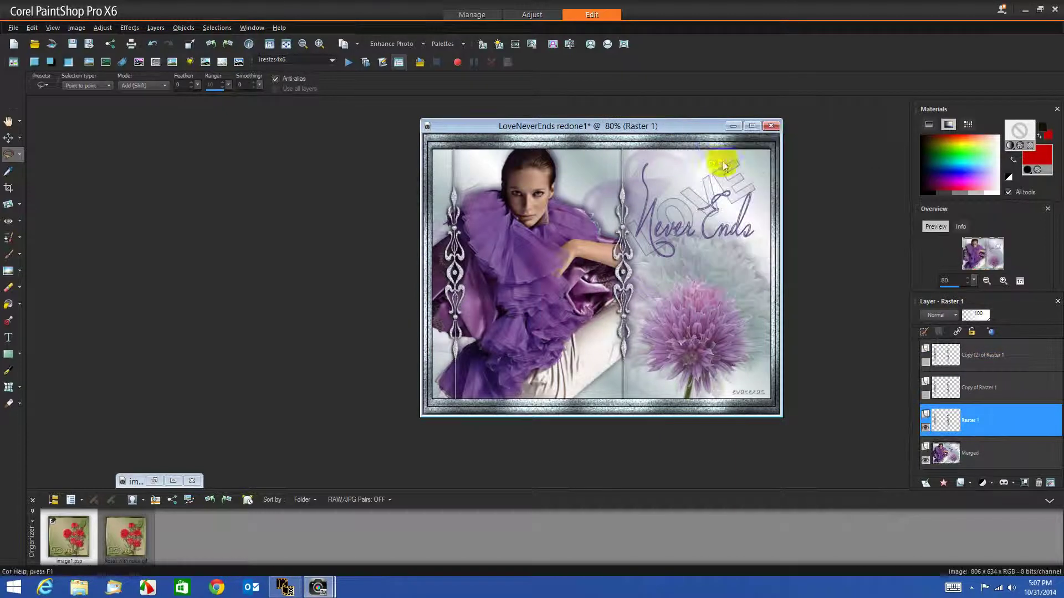
left_click(285, 589)
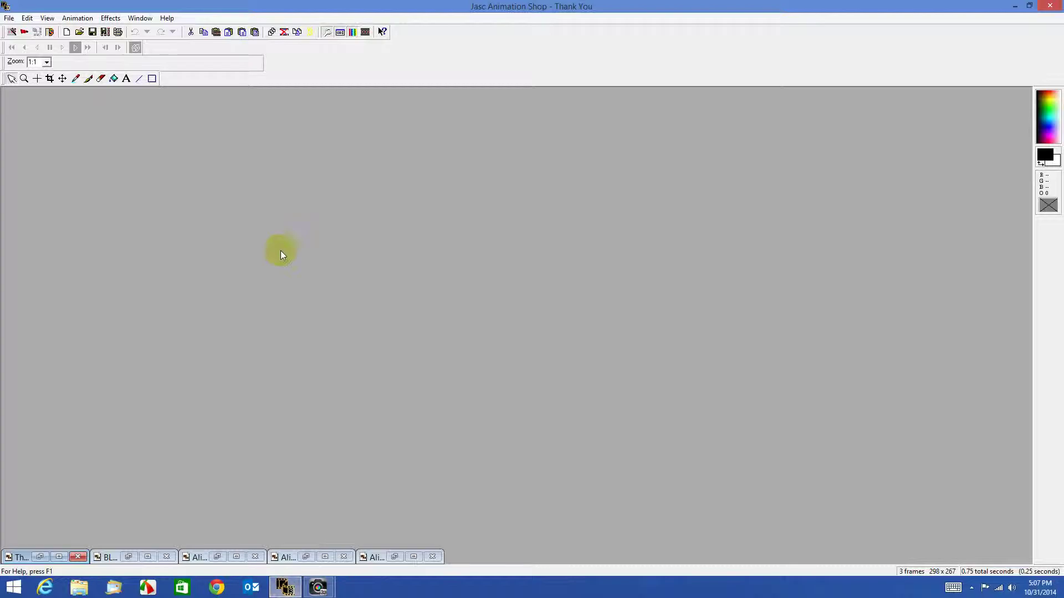
right_click(211, 240)
left_click(247, 248)
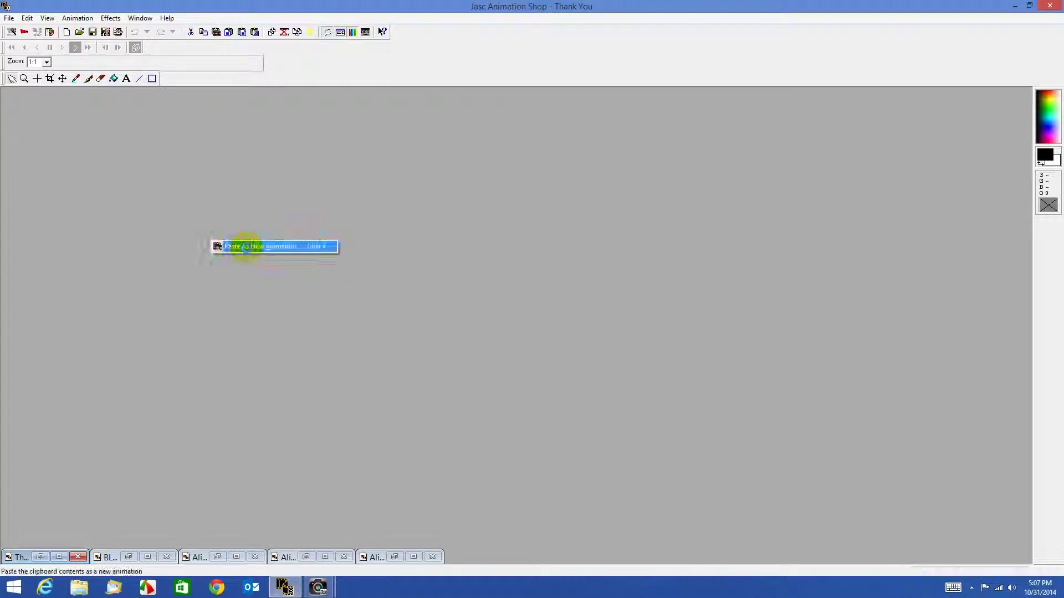
left_click(318, 590)
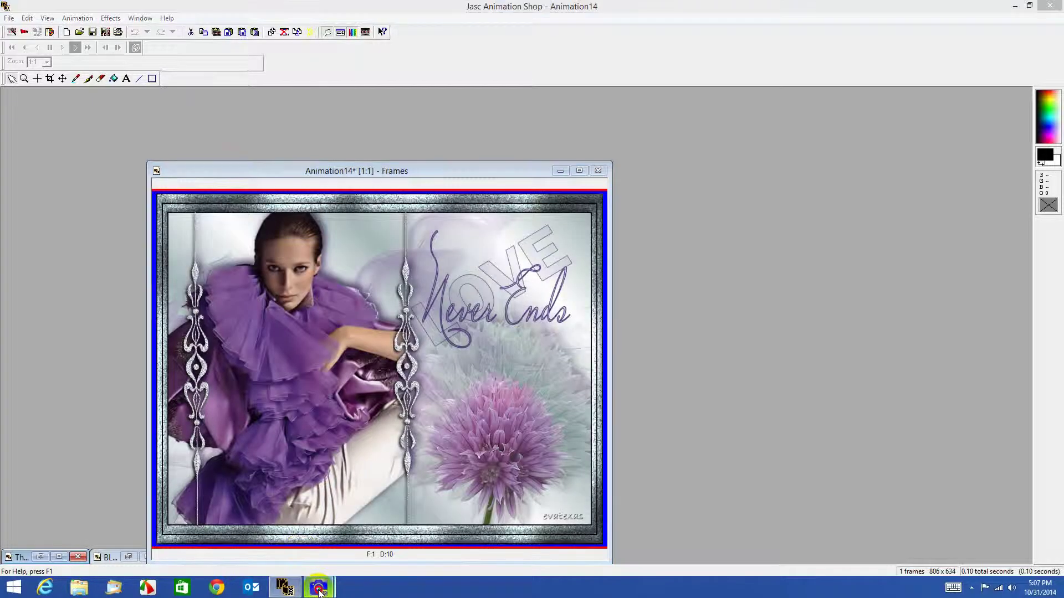
Swap Raster 1 for Copy of Raster 1, Copy Merged, and return to Animation Shop
left_click(288, 530)
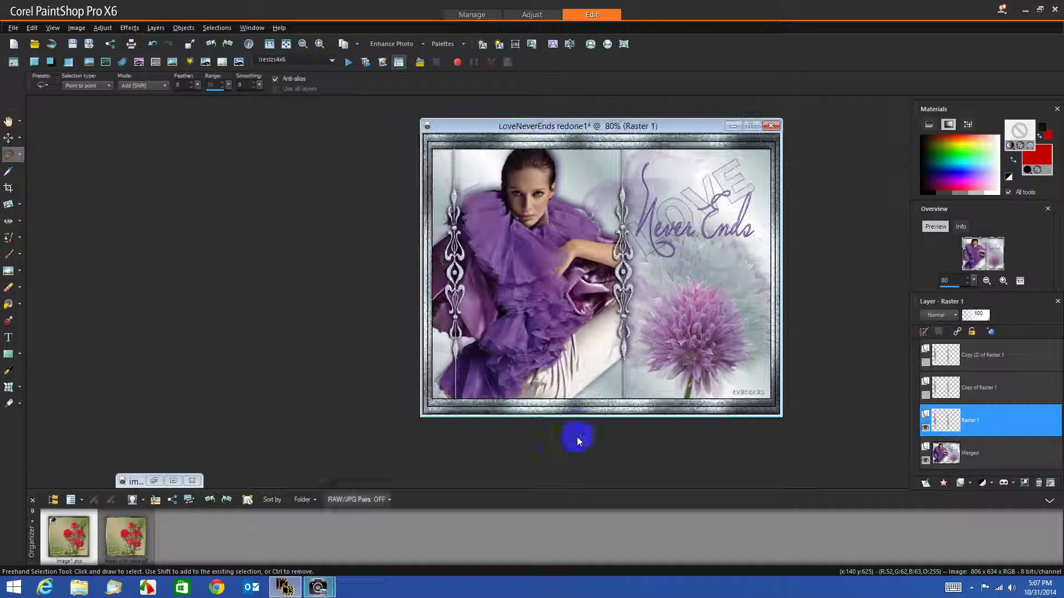
left_click(925, 429)
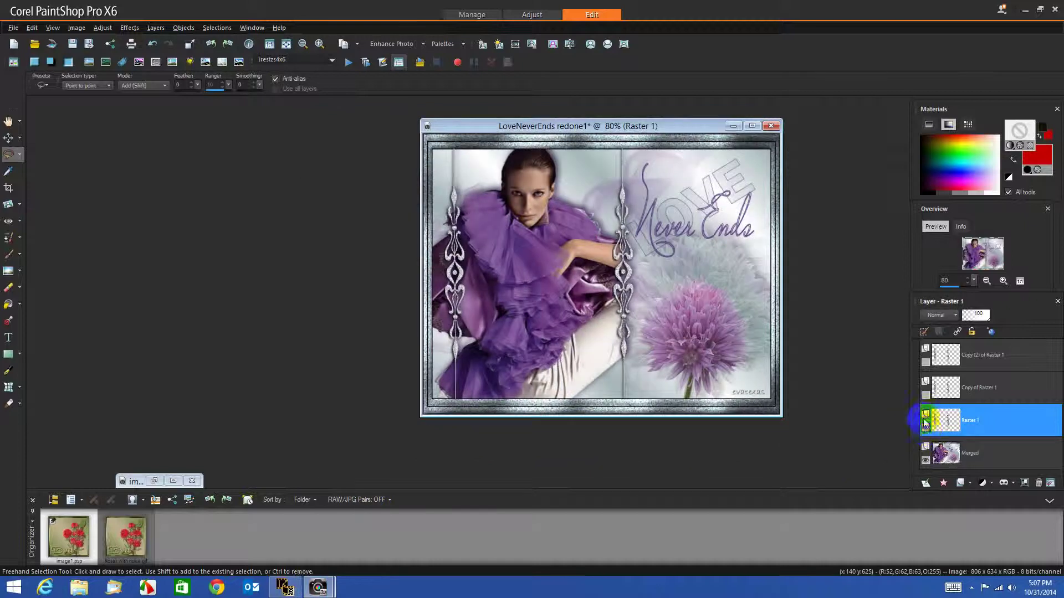
left_click(926, 394)
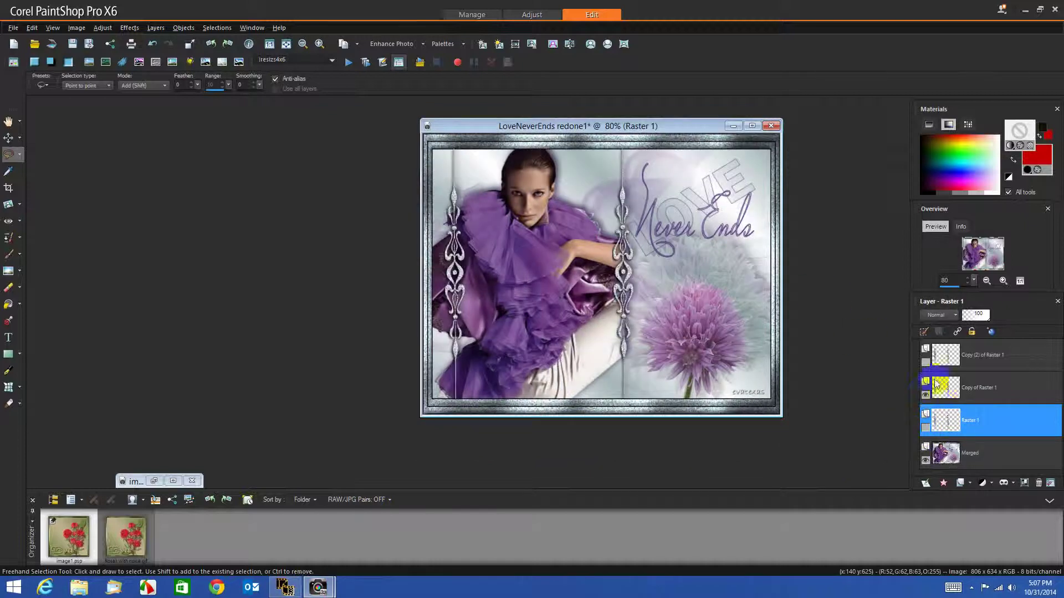
left_click(967, 388)
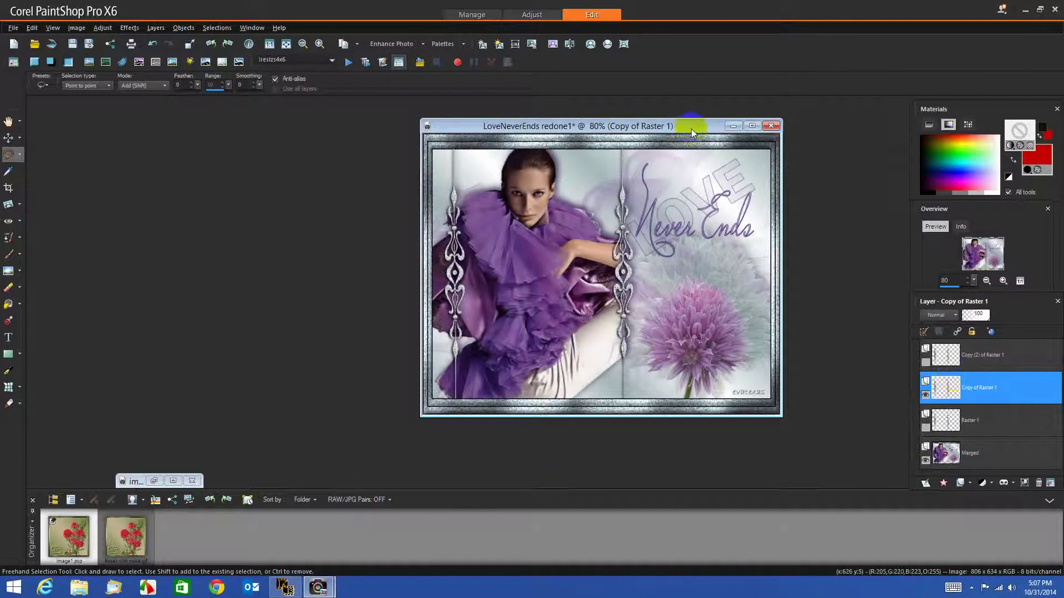
right_click(690, 128)
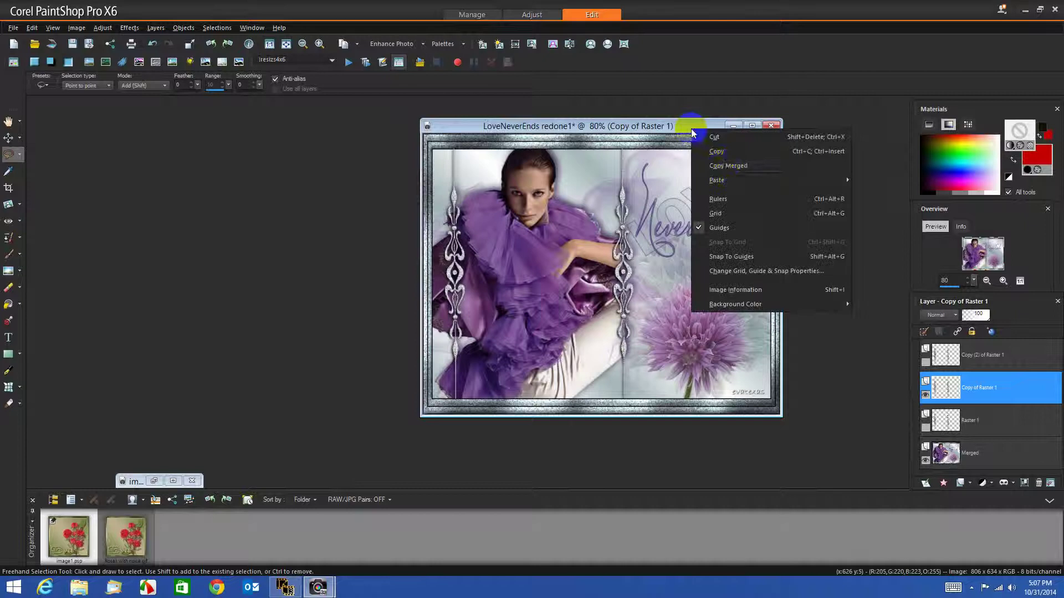
left_click(729, 166)
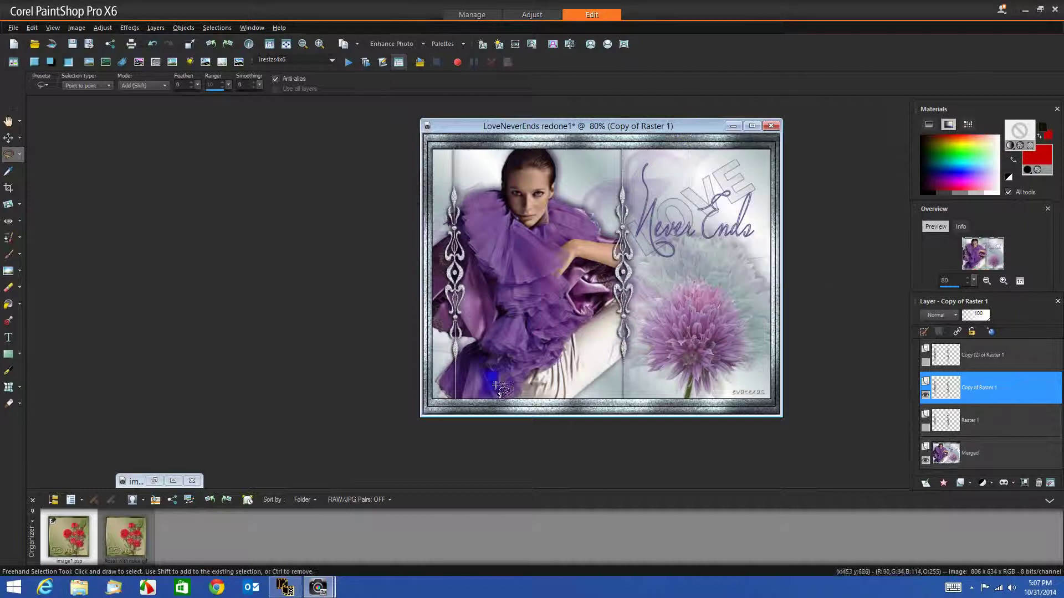
left_click(282, 588)
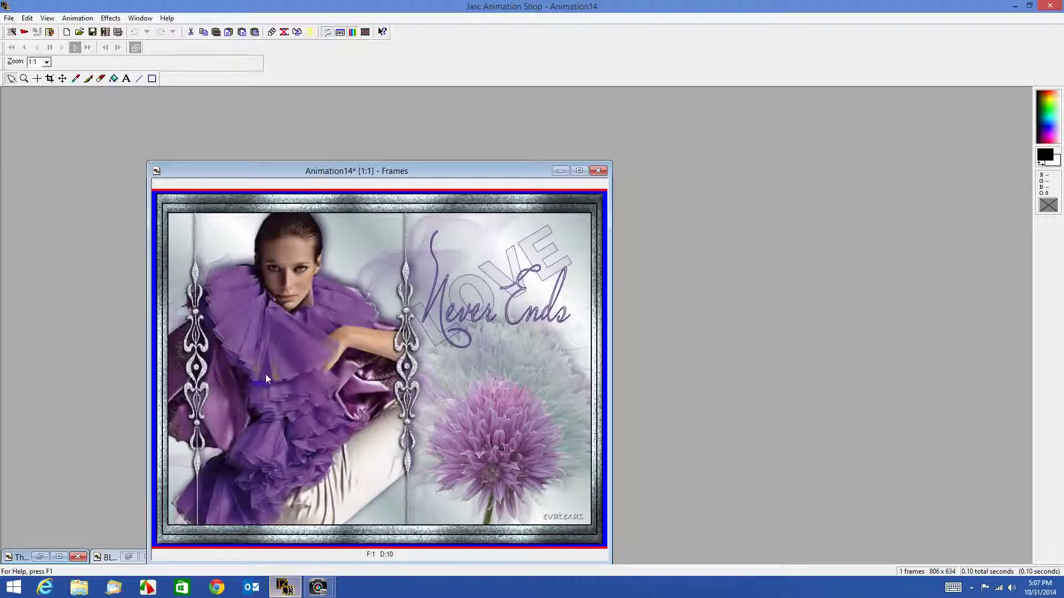
Paste the copied image after the current frame as Animation14's second frame
right_click(447, 171)
mouse_move(474, 231)
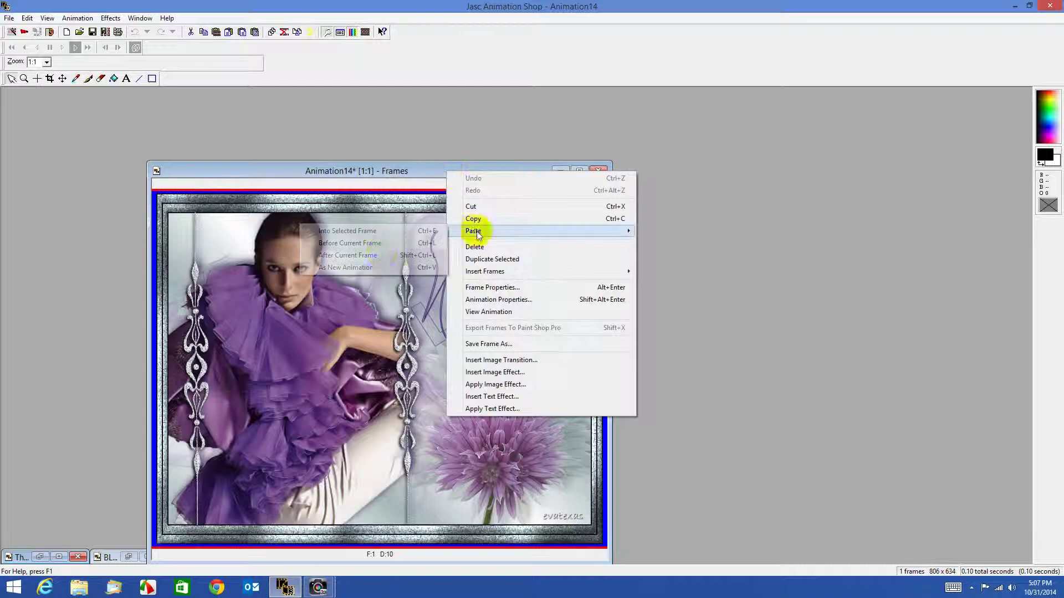
left_click(351, 256)
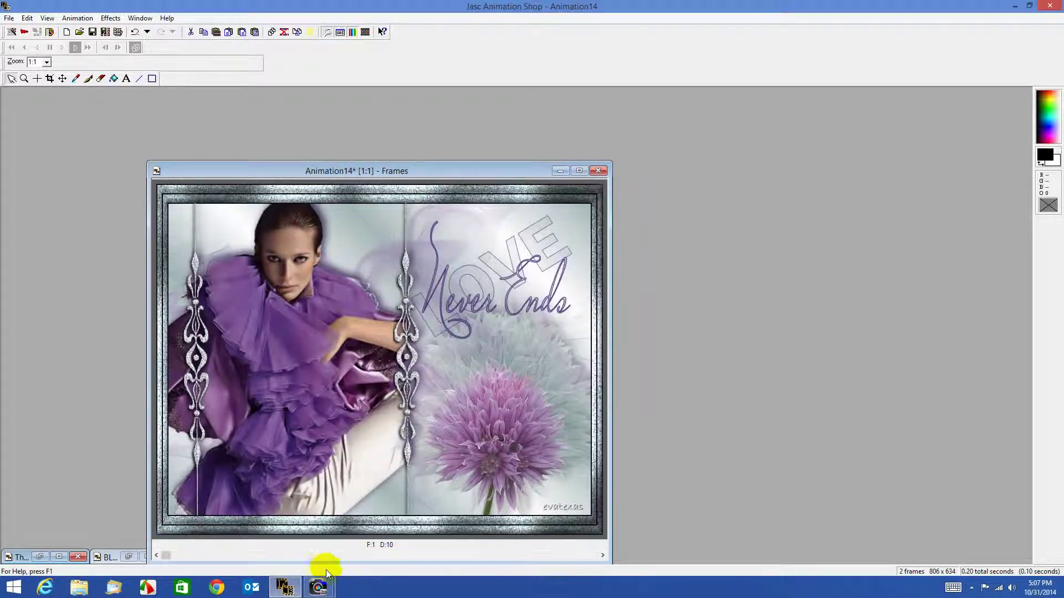
In PaintShop Pro, show only Copy (2) of Raster 1 and Copy Merged it
left_click(318, 587)
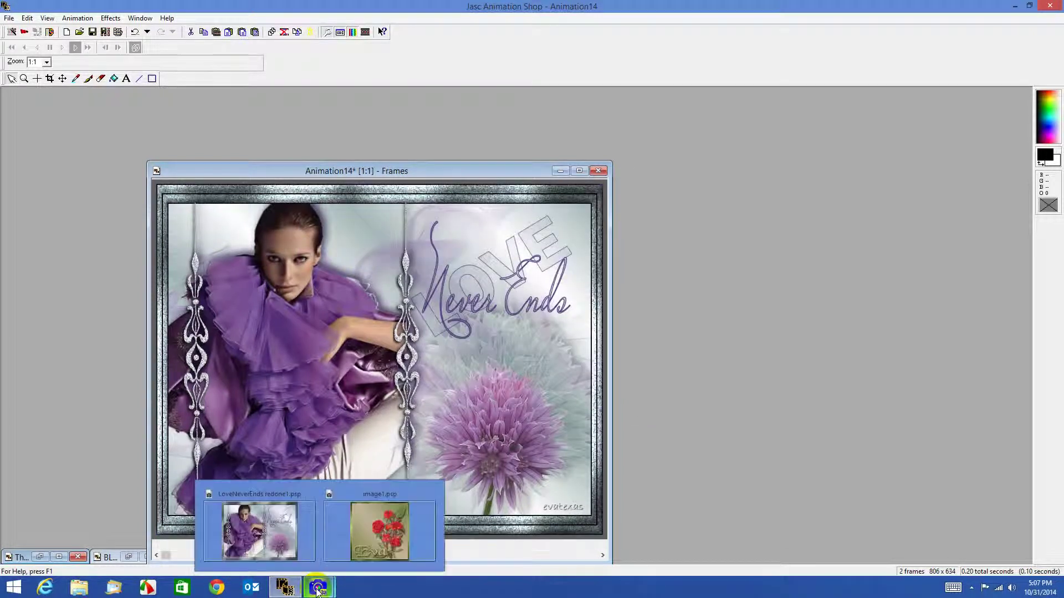
left_click(274, 543)
left_click(925, 394)
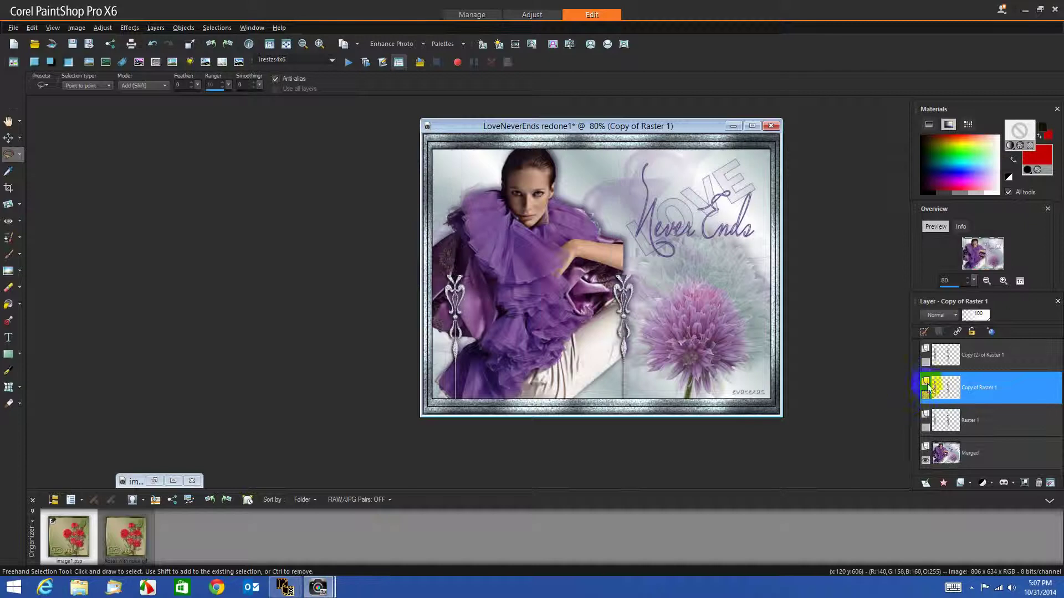
left_click(926, 363)
left_click(954, 357)
left_click(671, 127)
right_click(671, 128)
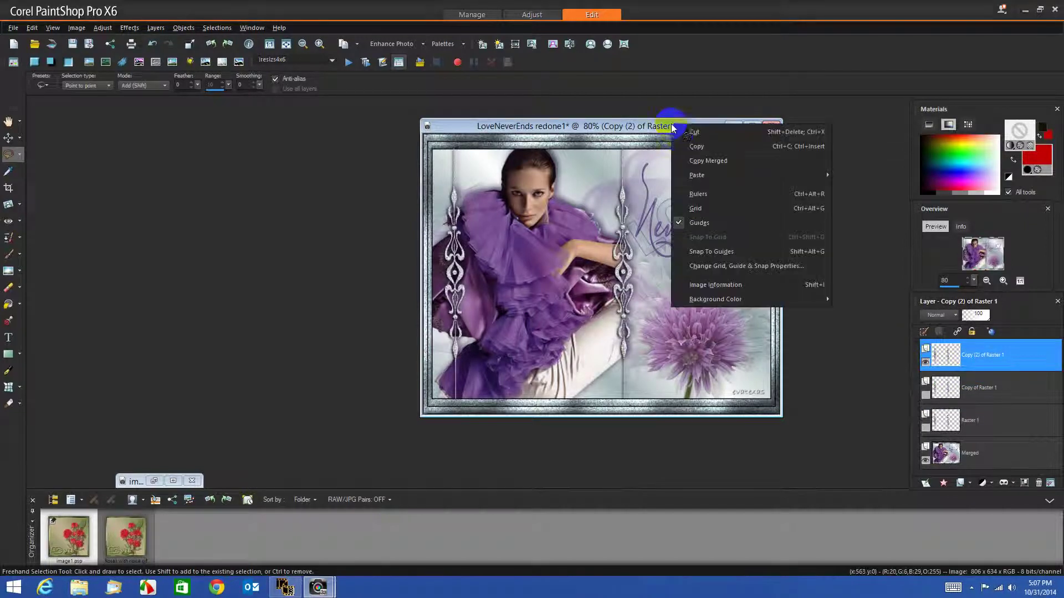
left_click(700, 163)
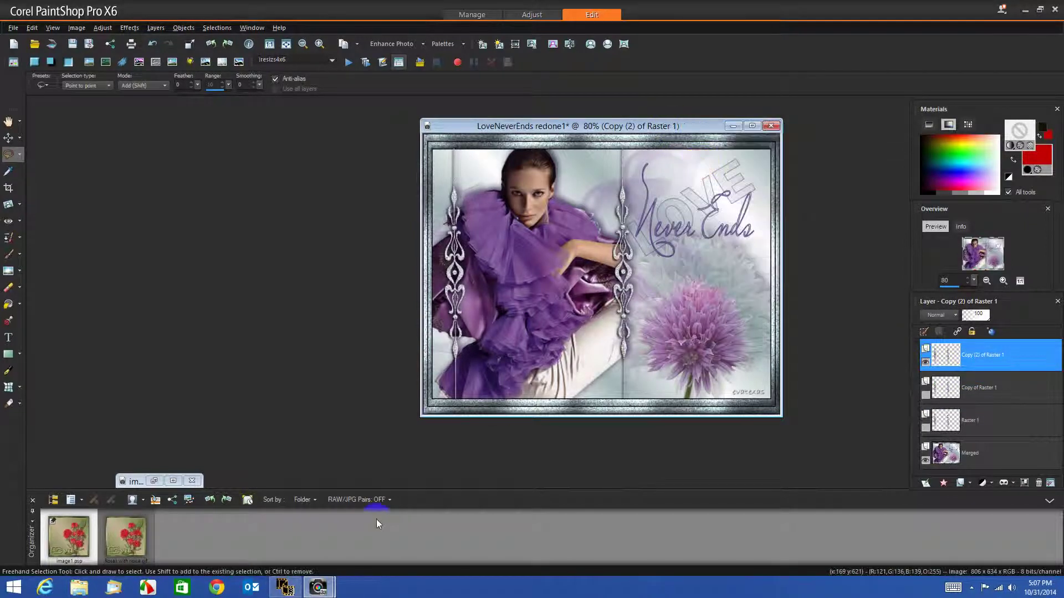
Paste the Copy (2) version after the current frame as the third frame
left_click(283, 588)
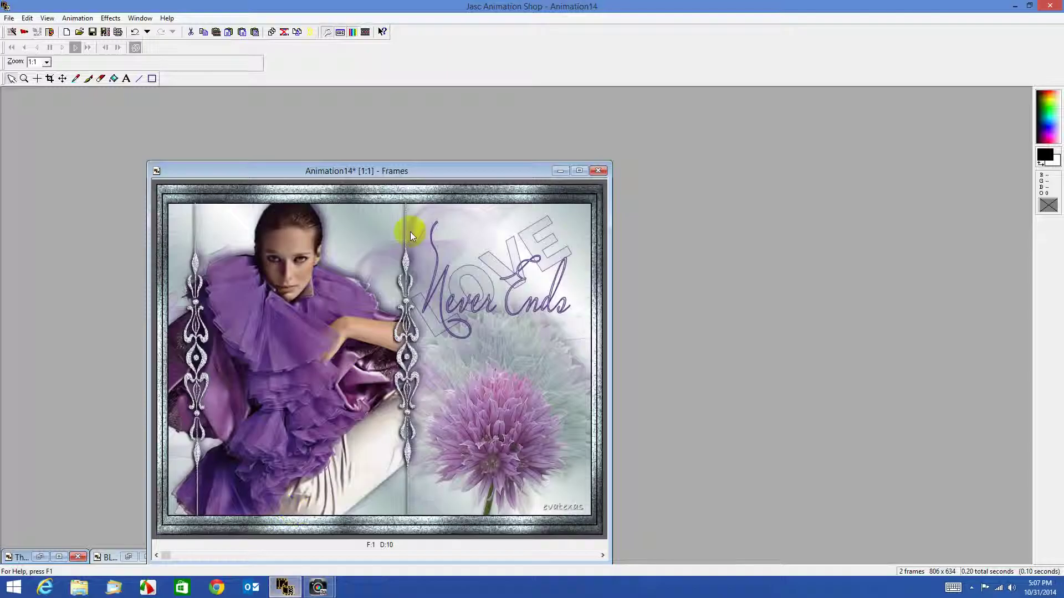
right_click(450, 172)
mouse_move(471, 229)
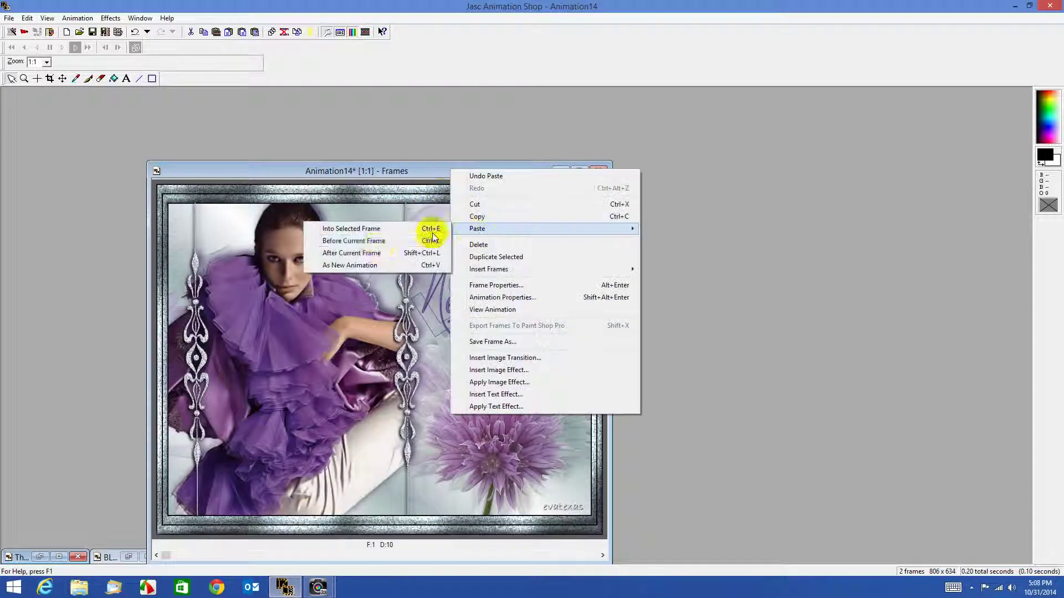
left_click(351, 253)
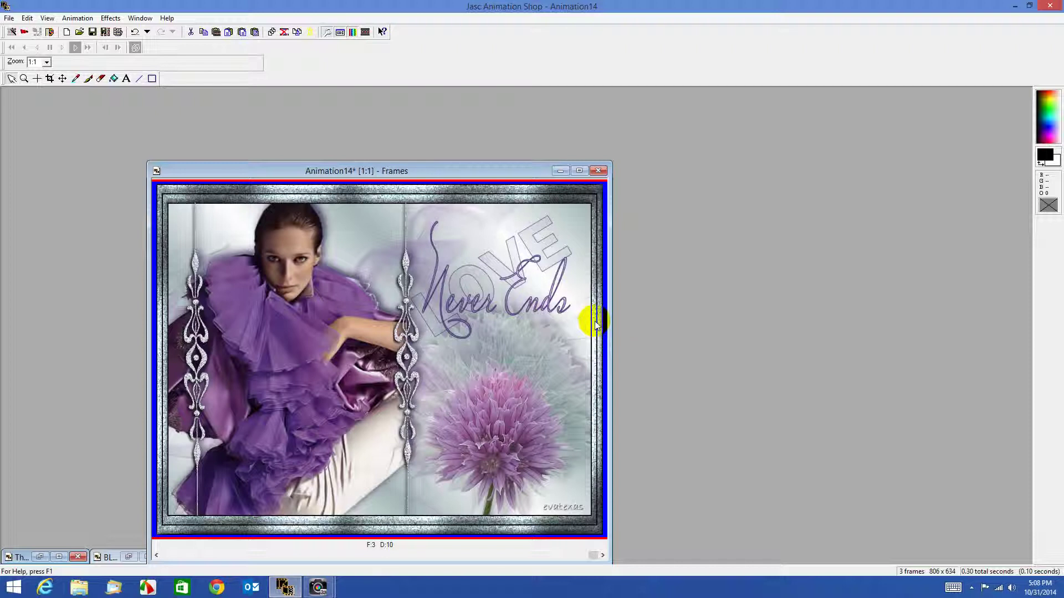
Widen the Animation14 frames window to display all three frames
left_click_drag(610, 317, 1018, 278)
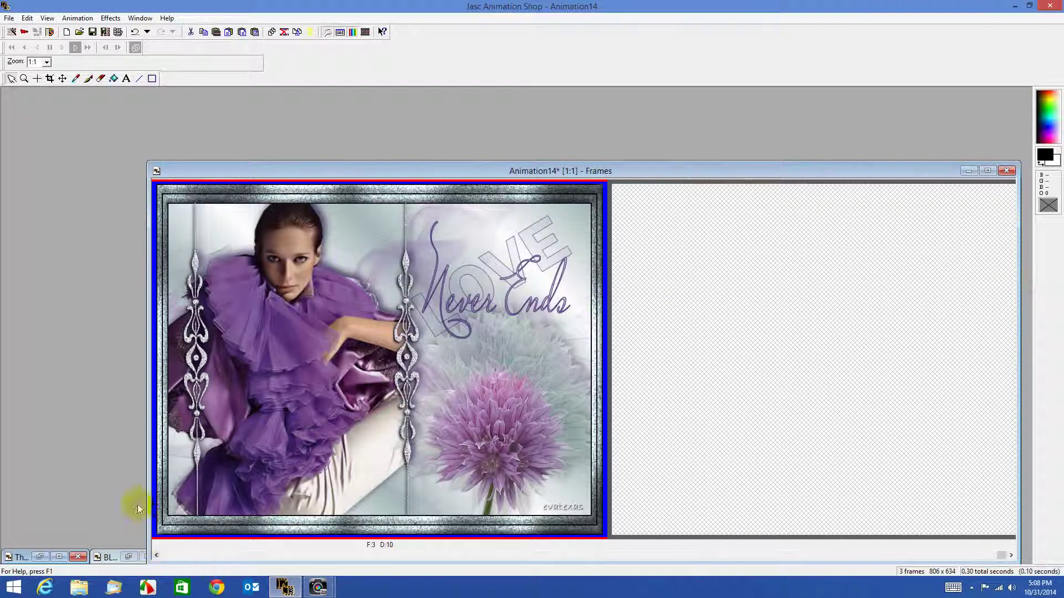
left_click_drag(147, 503, 3, 464)
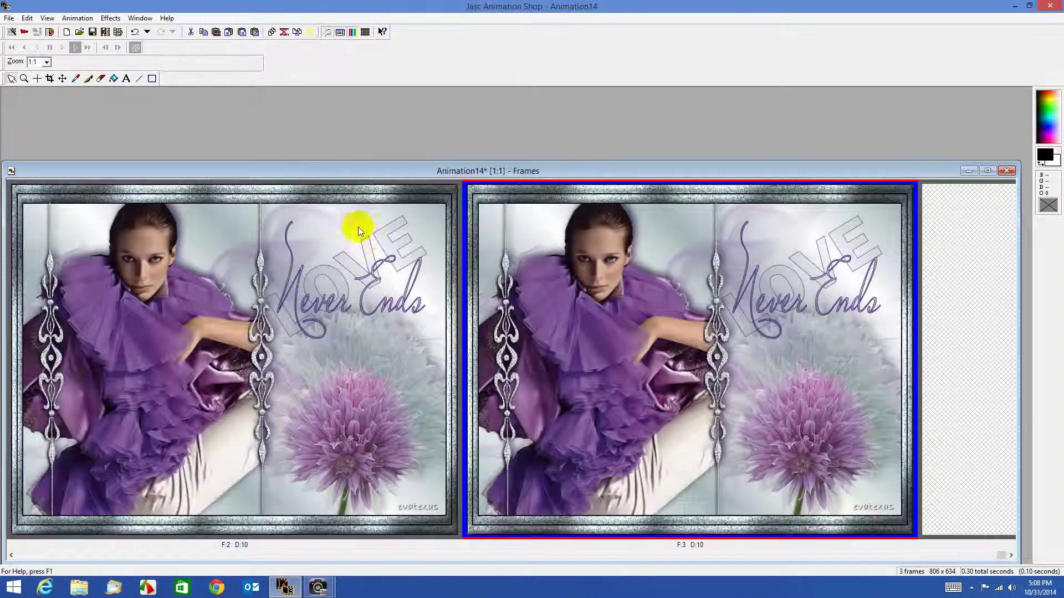
scroll(360, 247, "down", 1)
left_click(366, 31)
left_click_drag(428, 259, 406, 89)
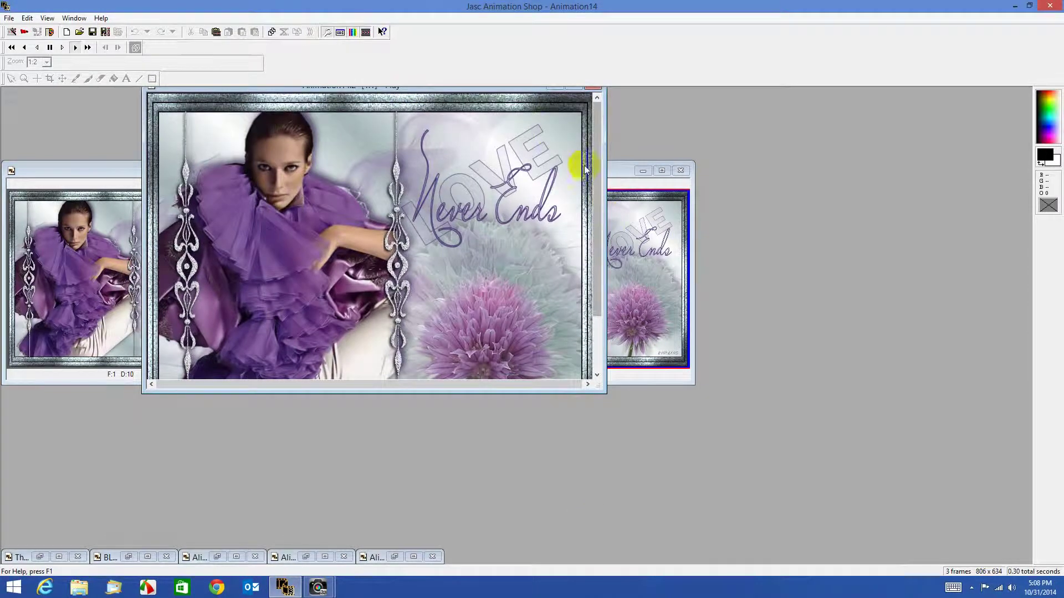
left_click_drag(519, 88, 530, 134)
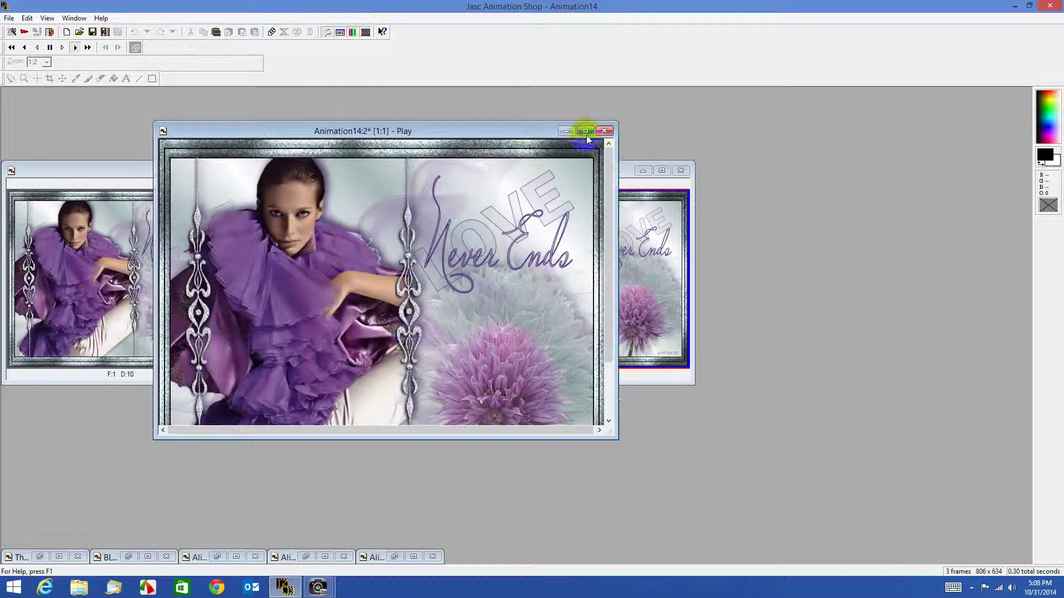
left_click(607, 131)
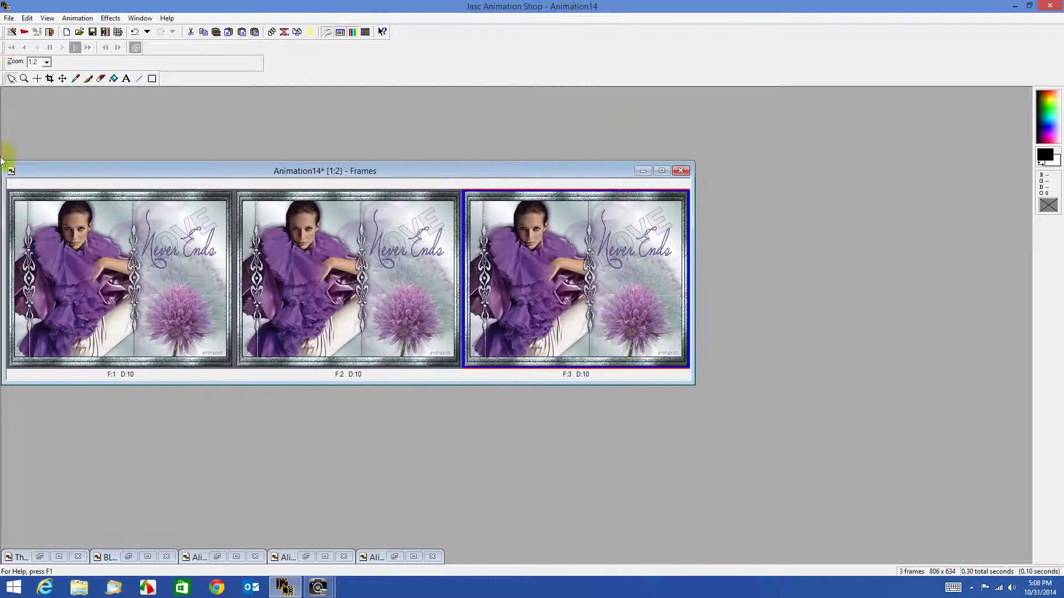
Save the animation as a GIF named 'Lopve never Ends'
left_click(10, 18)
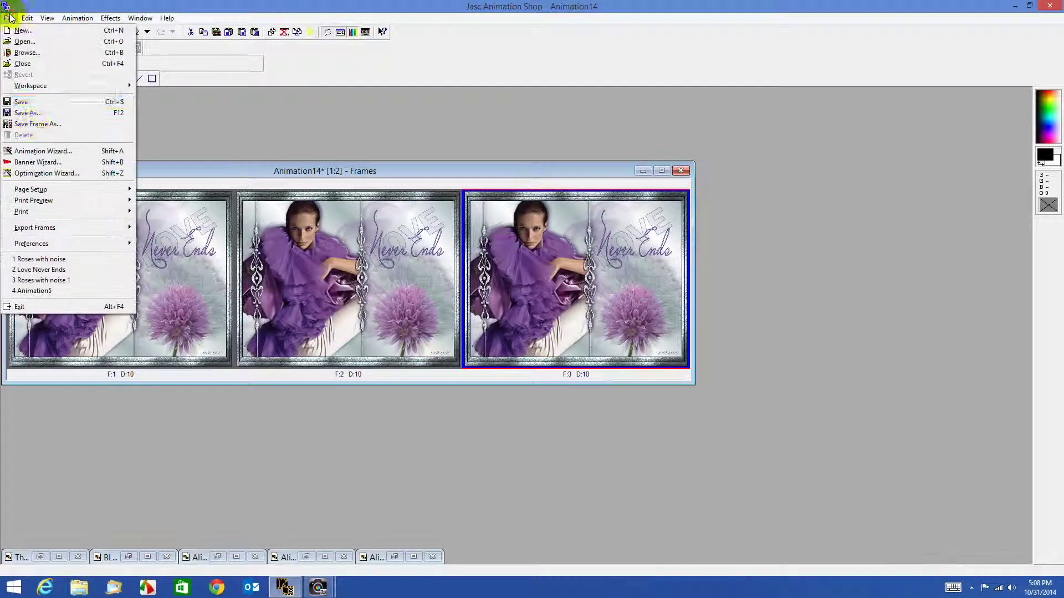
left_click(32, 113)
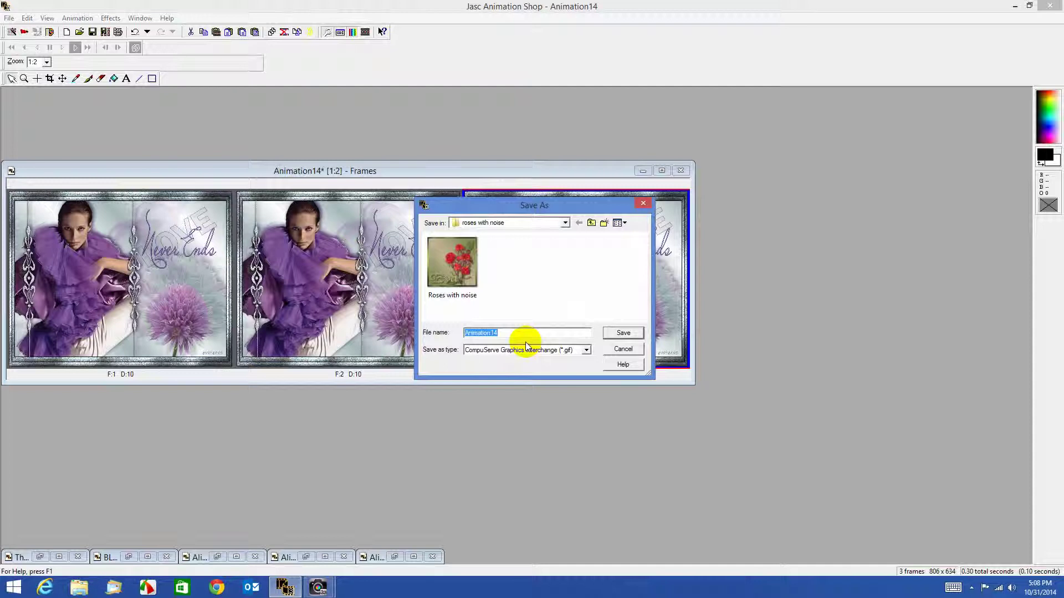
type("Lopve never Ends")
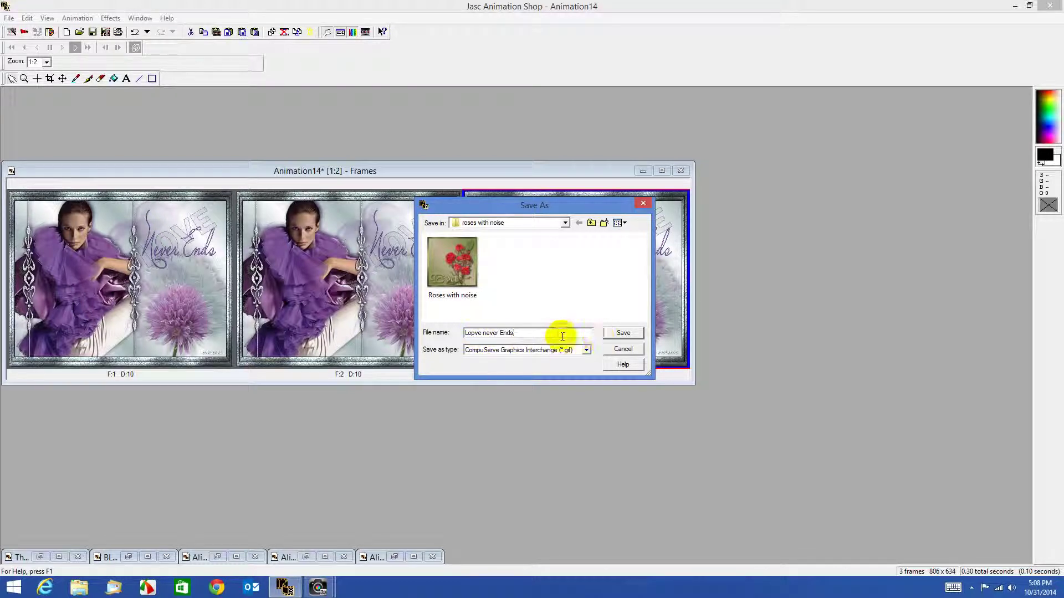
left_click(609, 334)
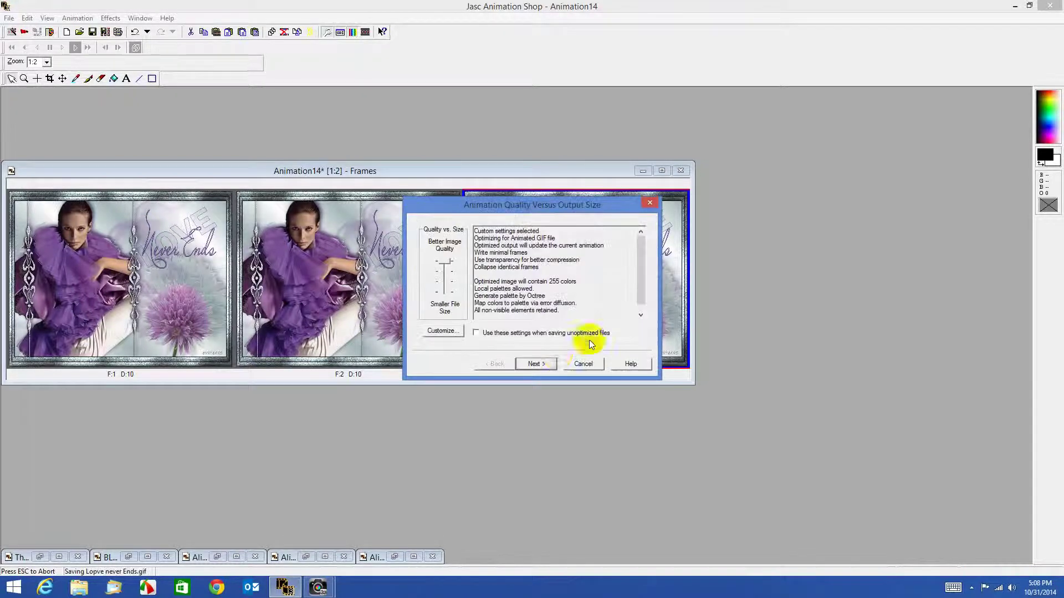
Step through the GIF optimization wizard to Finish, about 554K bytes
left_click(540, 365)
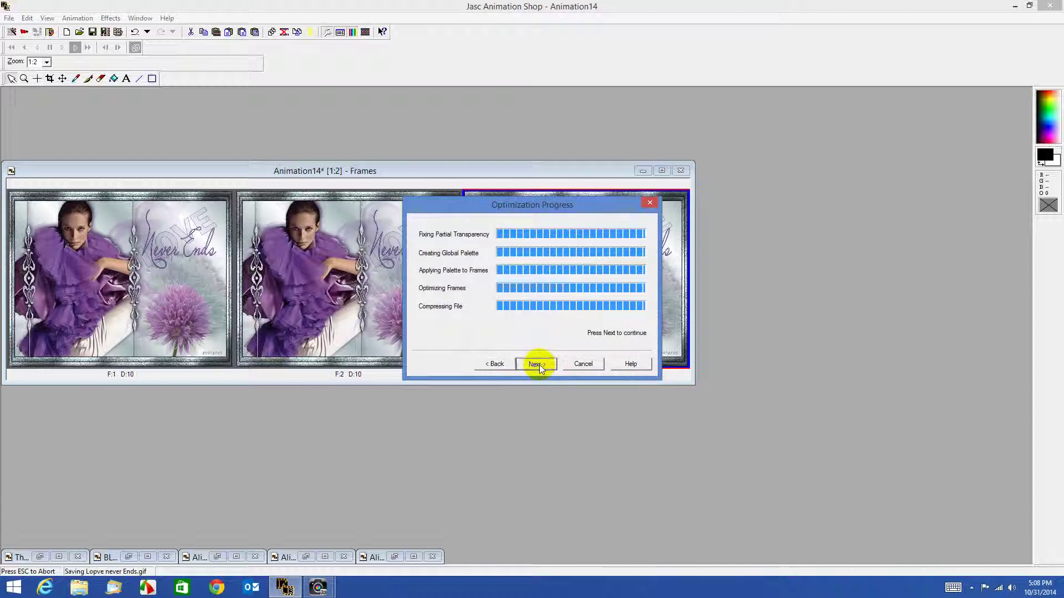
left_click(540, 366)
left_click(541, 364)
left_click(537, 364)
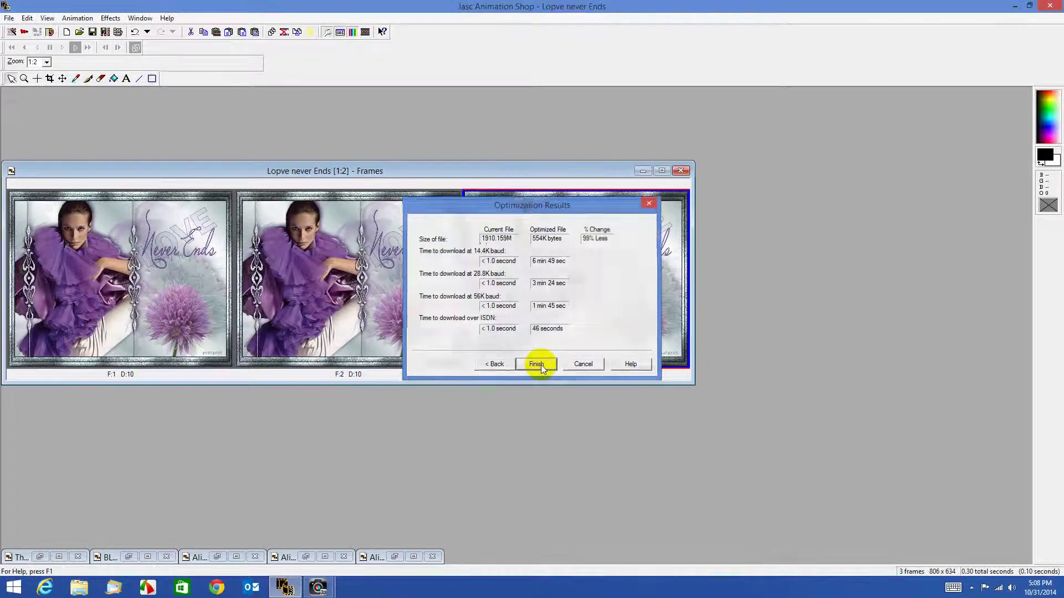
left_click_drag(568, 170, 740, 110)
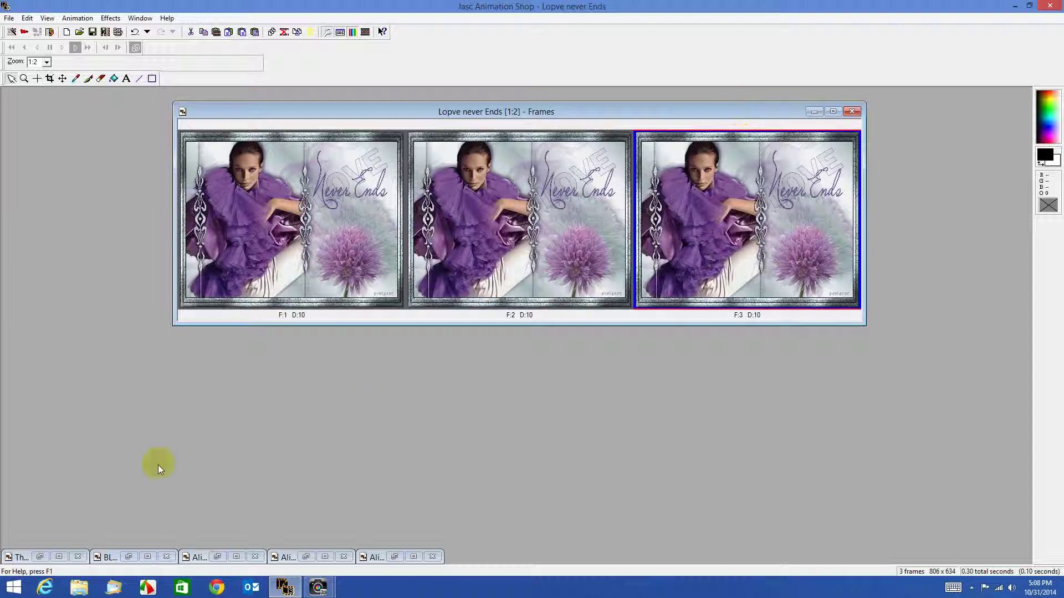
left_click(37, 558)
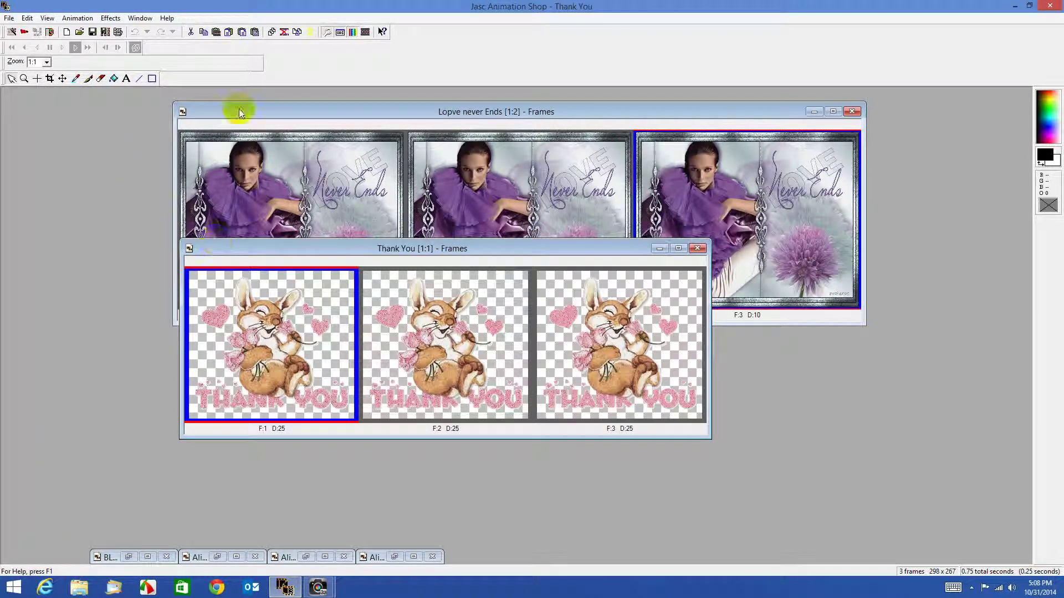
left_click(365, 32)
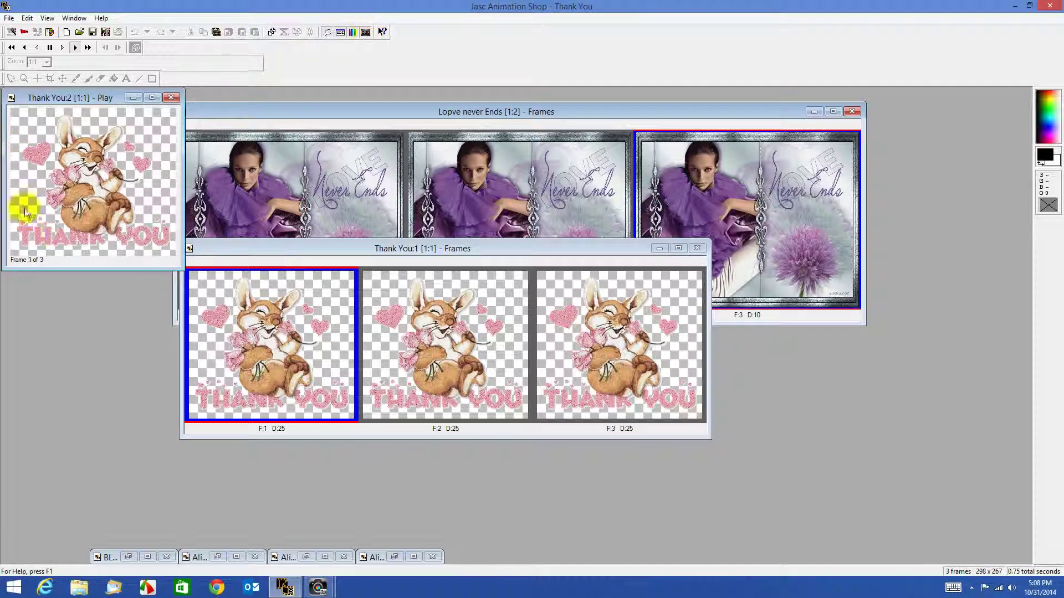
left_click(173, 99)
left_click(660, 251)
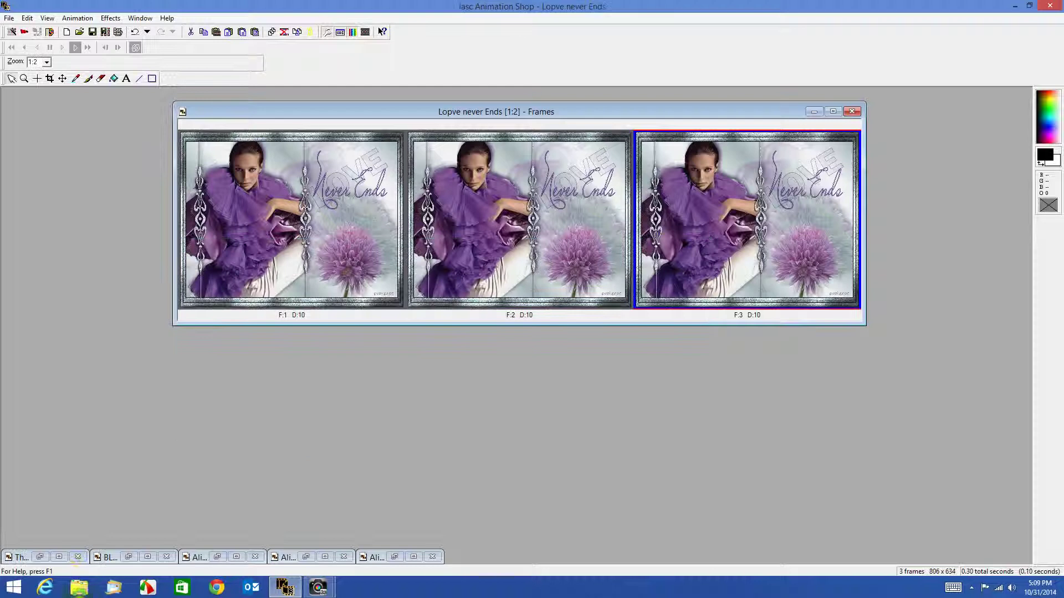
left_click(129, 557)
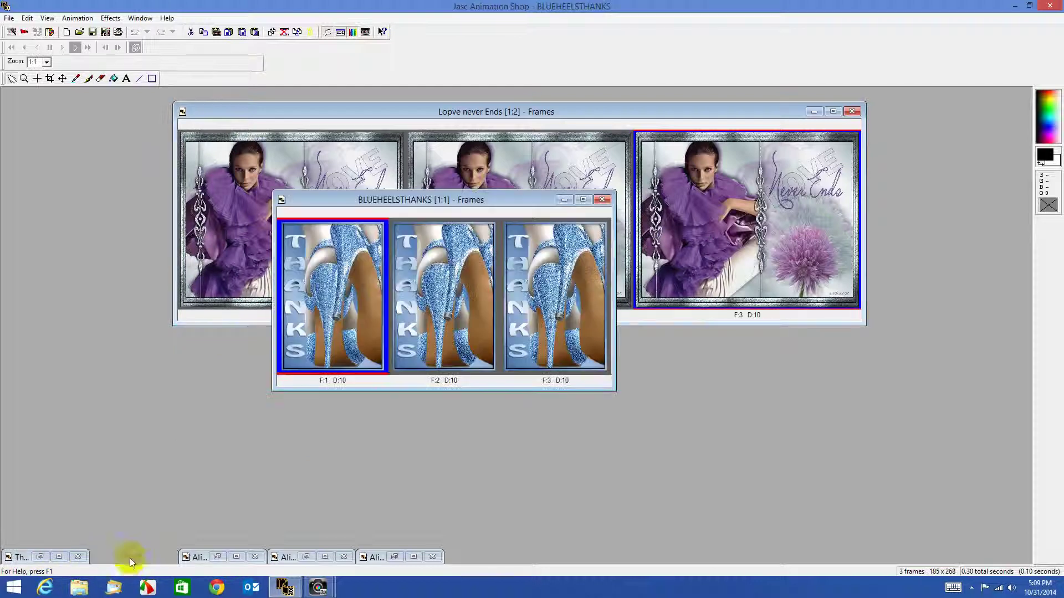
left_click(366, 32)
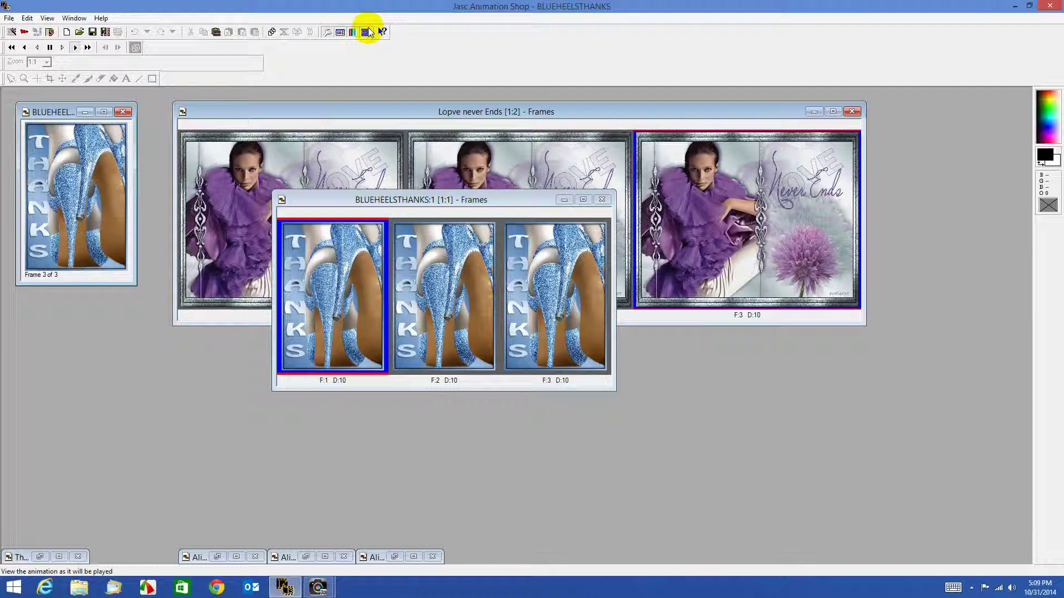
left_click(123, 112)
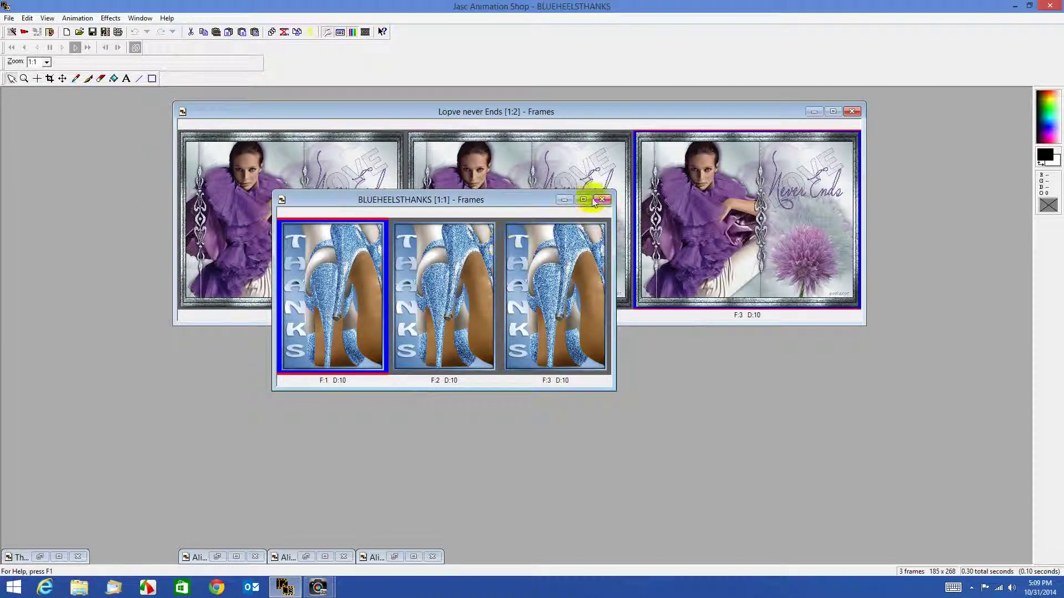
left_click(563, 199)
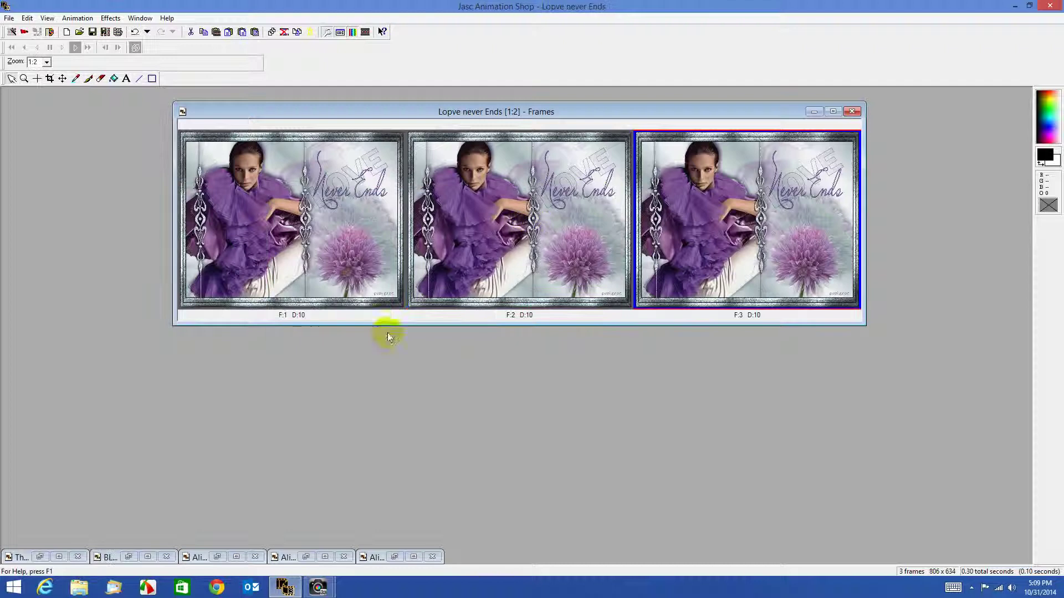
left_click(214, 557)
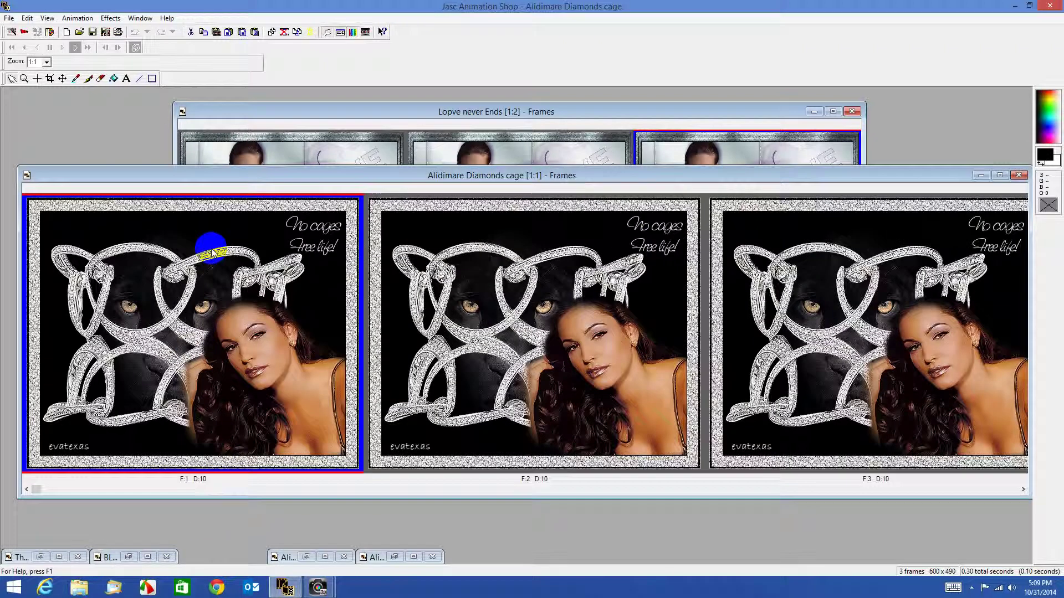
left_click(365, 32)
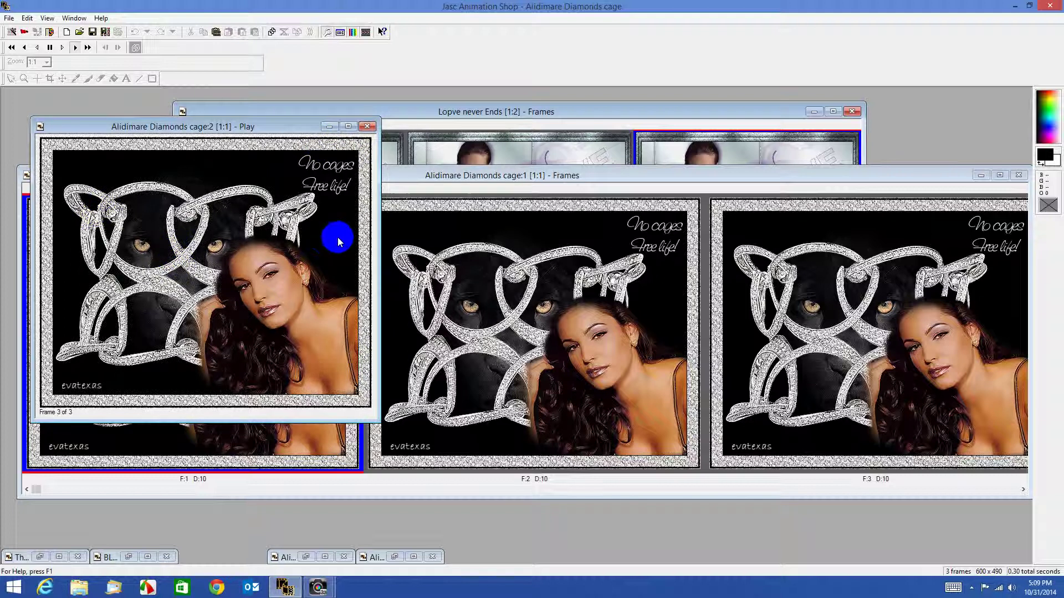
left_click(367, 126)
left_click(987, 177)
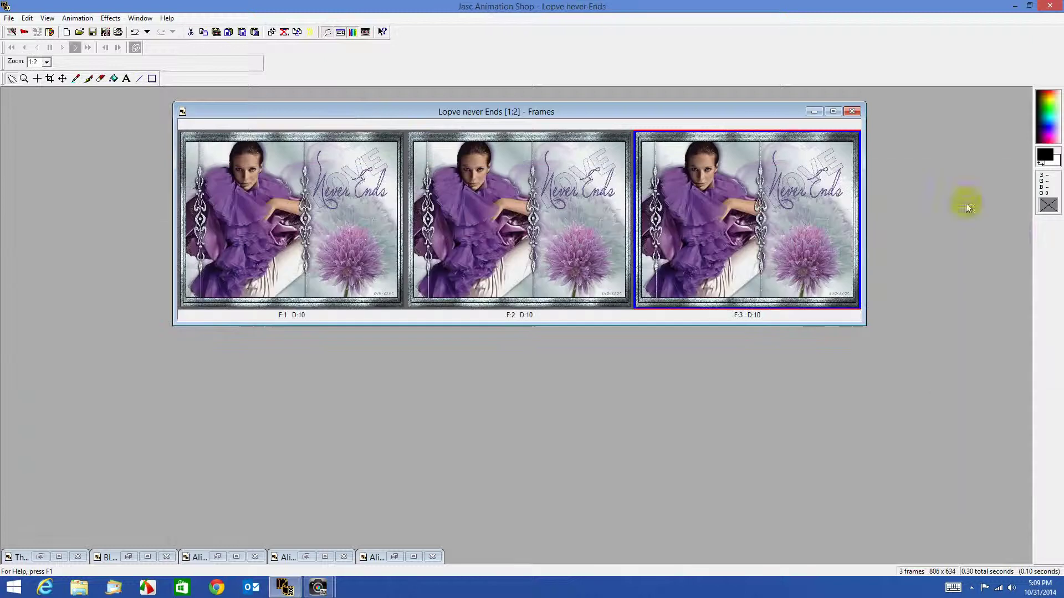
left_click(307, 557)
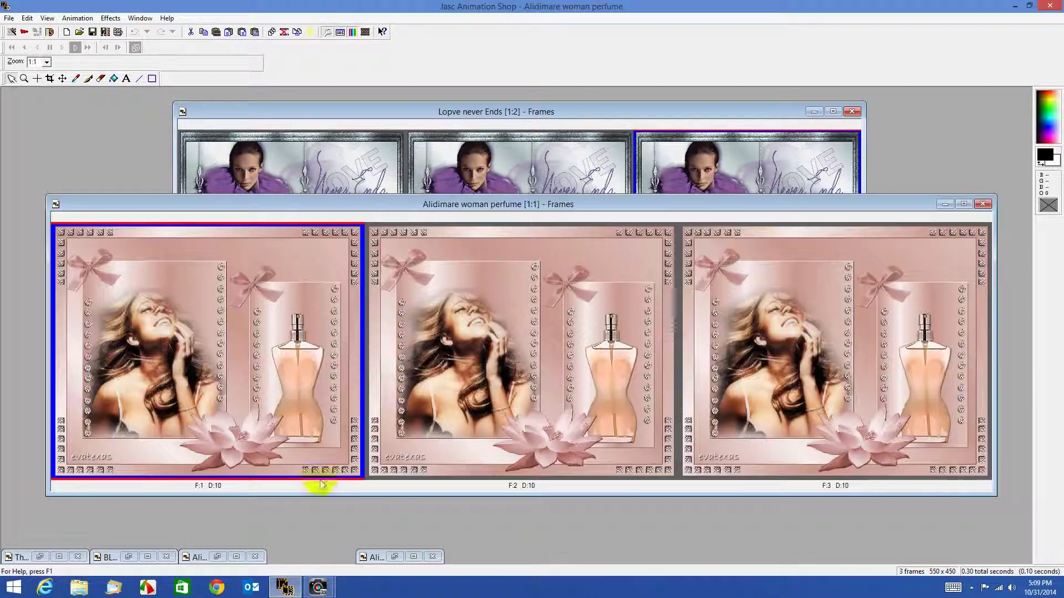
left_click(365, 33)
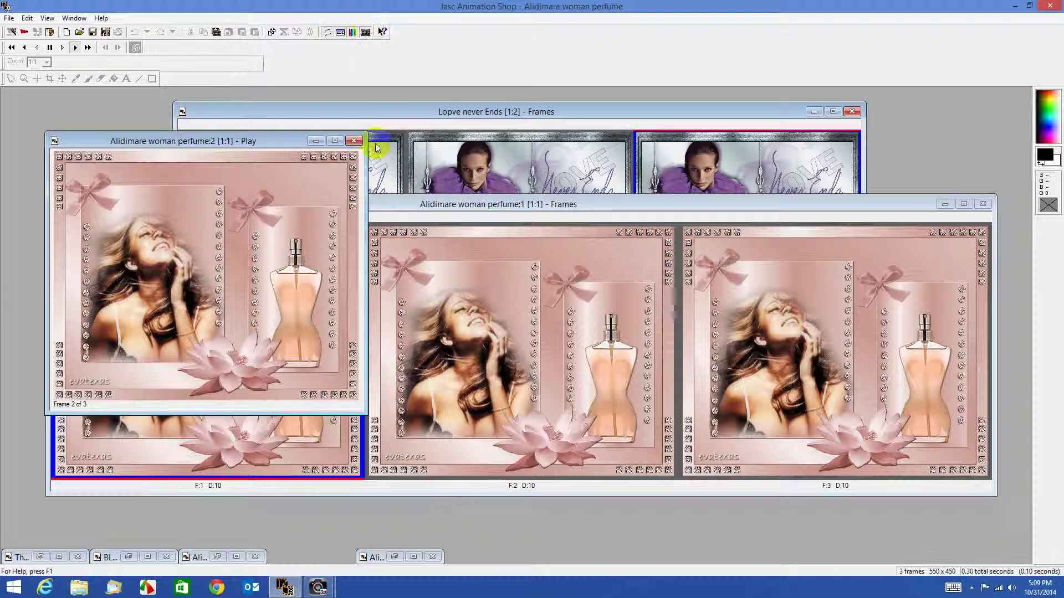
left_click(354, 141)
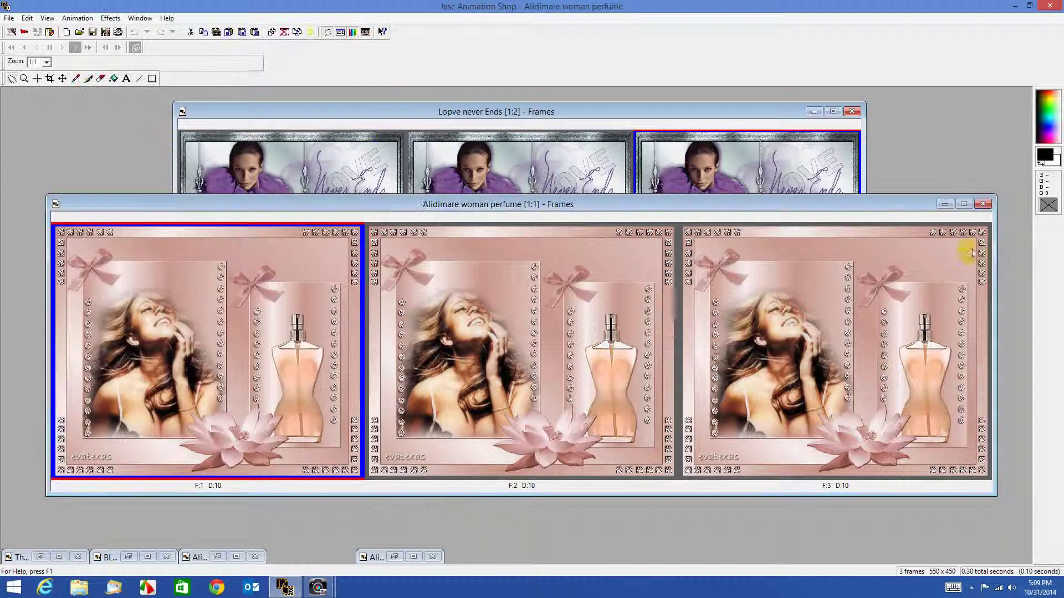
left_click(946, 204)
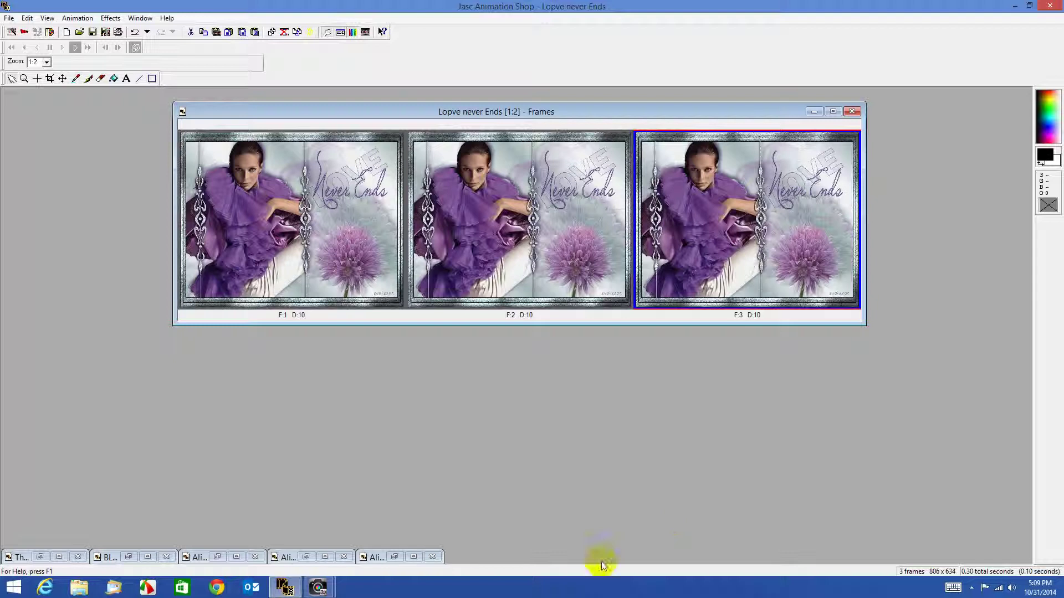
left_click(394, 556)
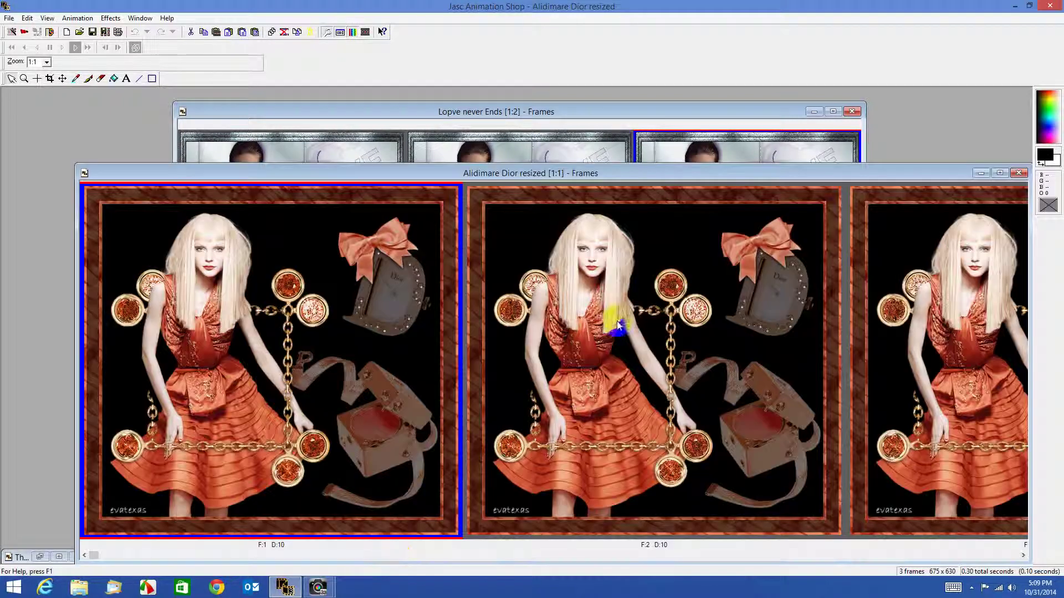
left_click(365, 32)
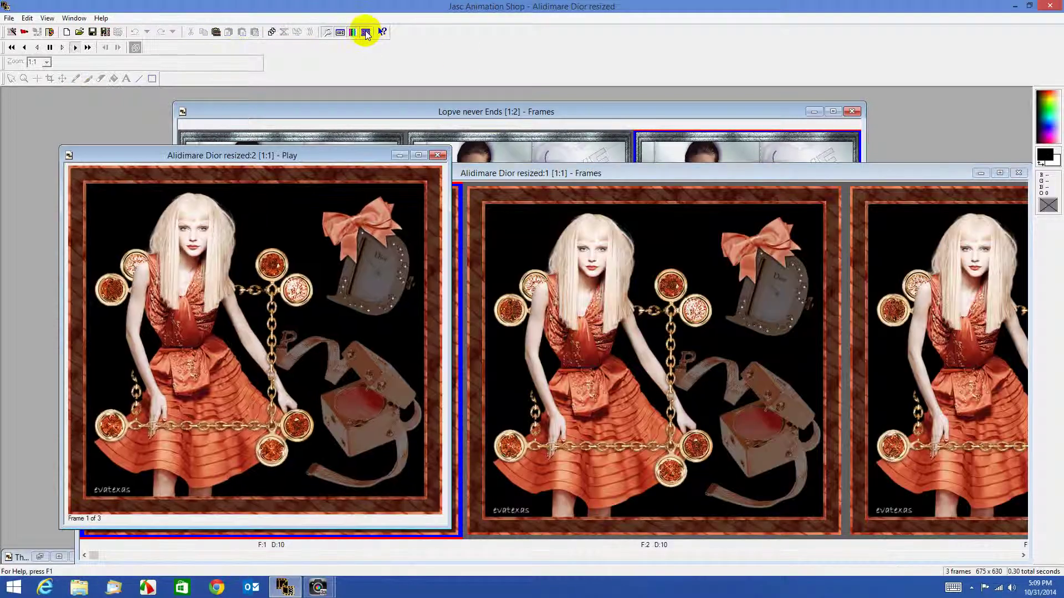
left_click(438, 155)
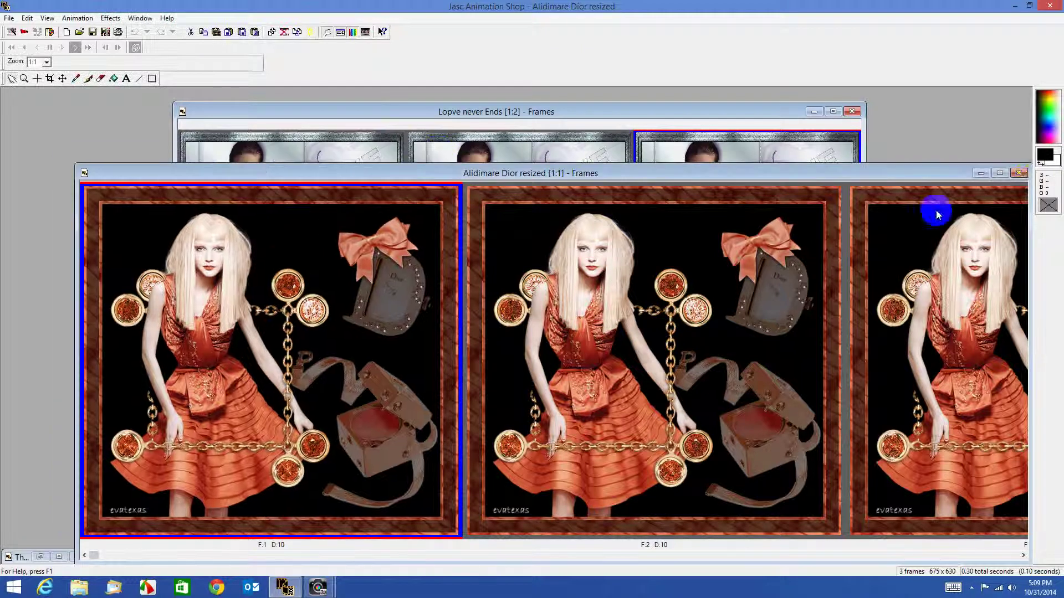
left_click(979, 173)
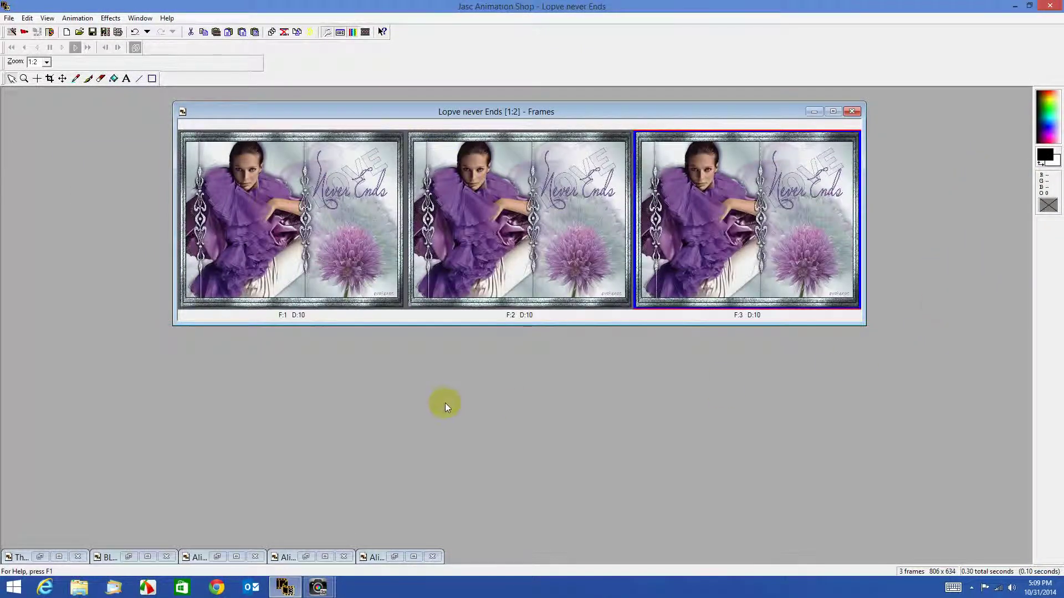